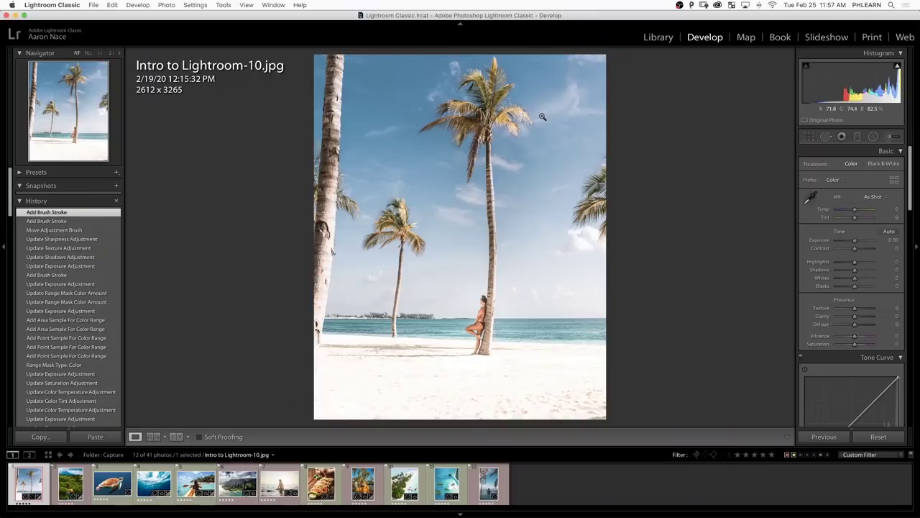
key(v)
drag(855, 248, 848, 285)
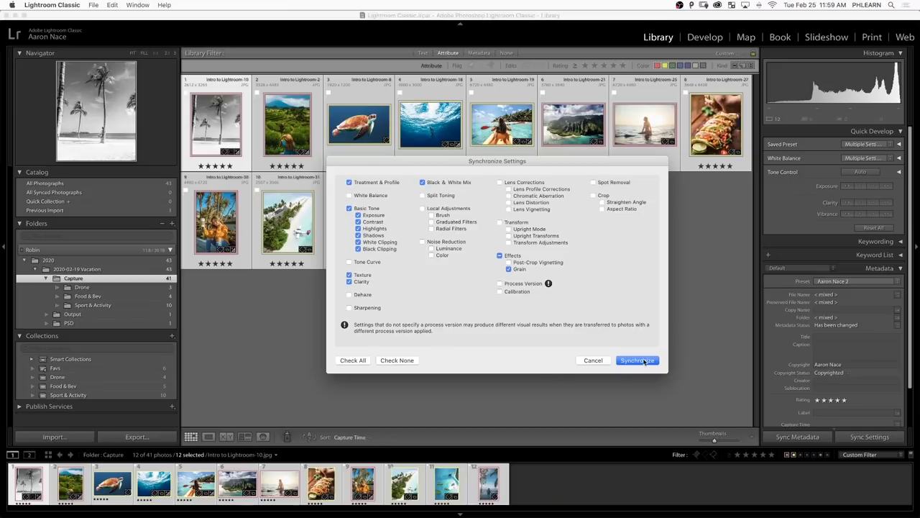
click(636, 360)
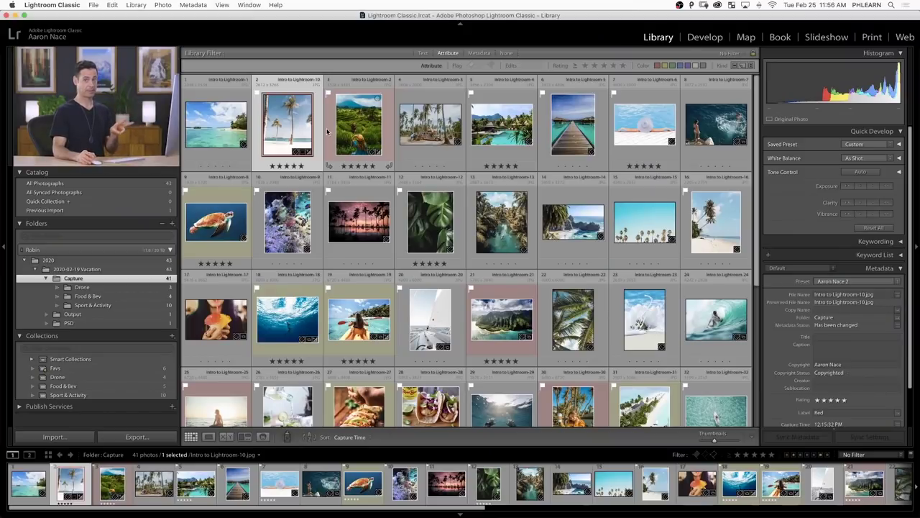
Filter the Capture folder's photos to those with red or yellow color labels.
click(658, 66)
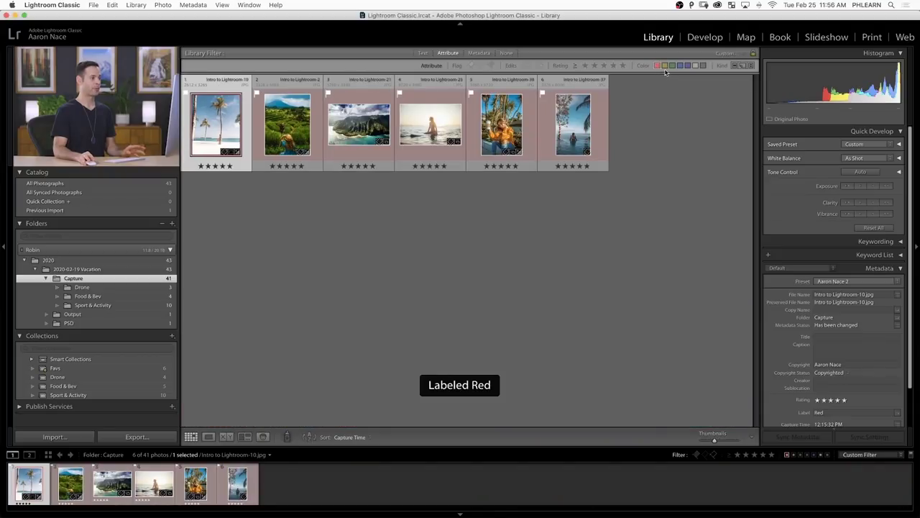
click(665, 65)
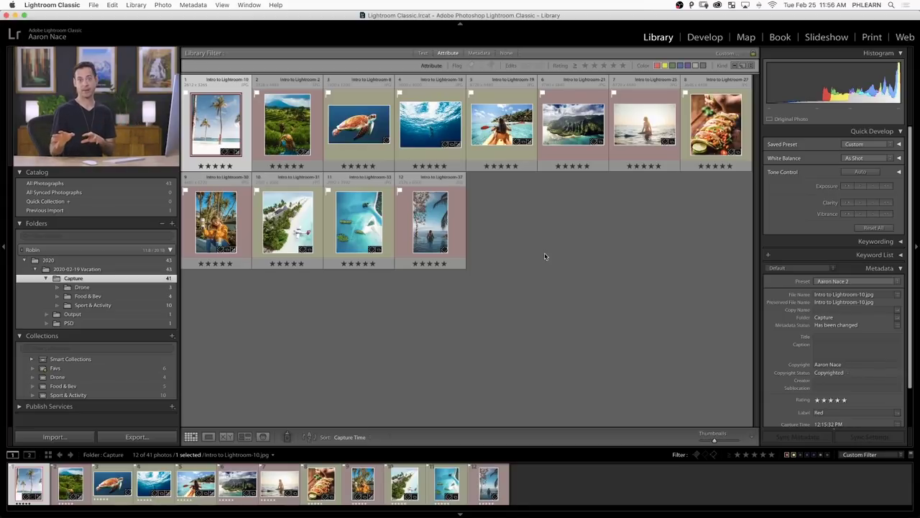
Open Intro to Lightroom-10.jpg in the Develop module and convert it to black and white.
double_click(212, 131)
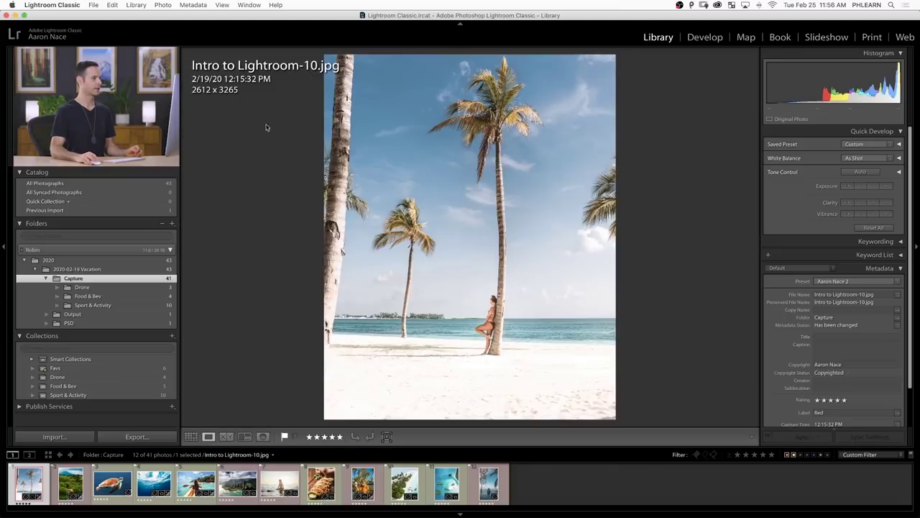
click(707, 40)
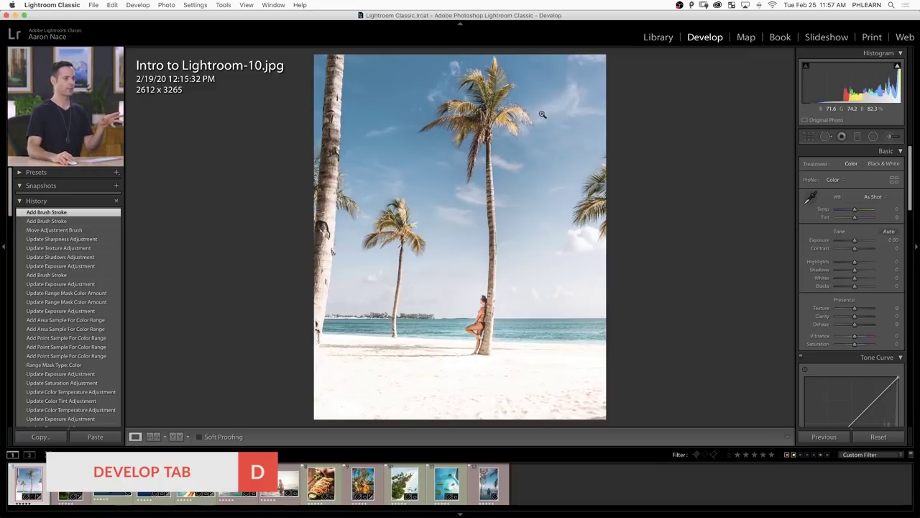
click(883, 164)
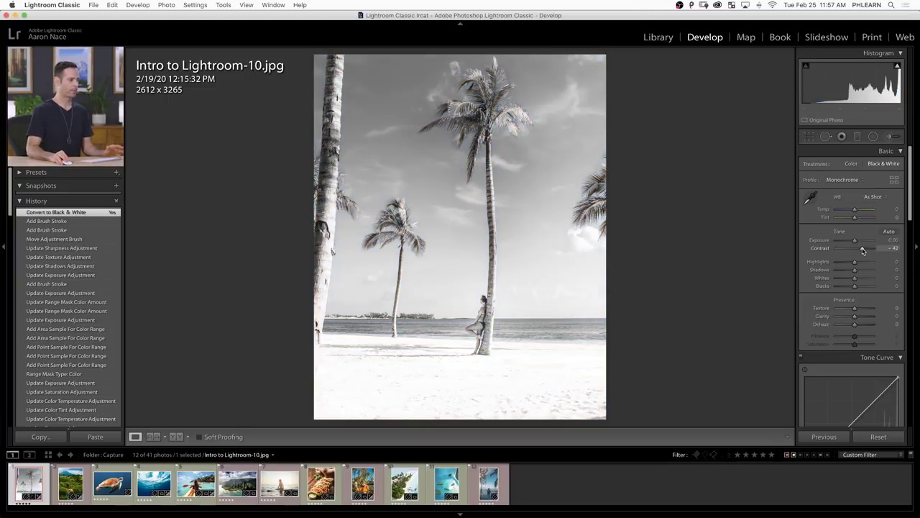
Set the photo's Contrast to +85, Highlights to -89, Shadows to +30, Whites to -72, Blacks to -42 and Texture to +21.
drag(870, 250, 848, 289)
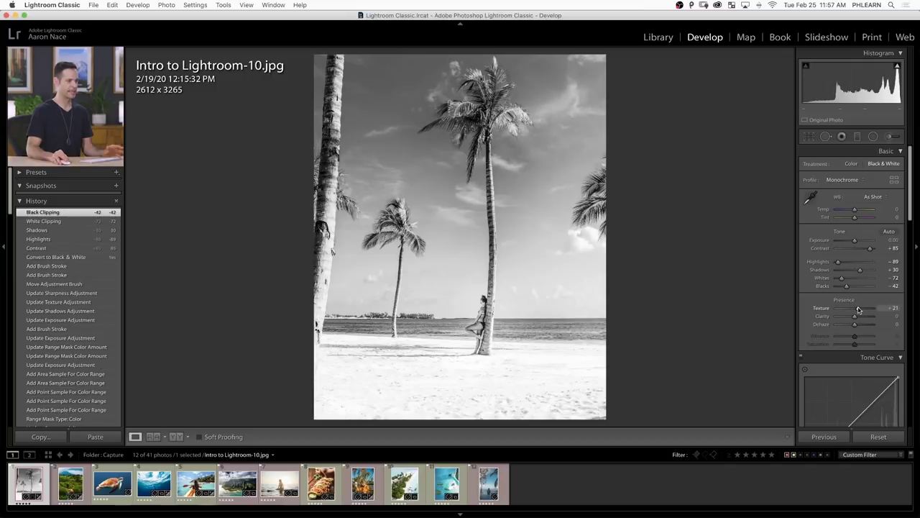
drag(858, 309, 858, 309)
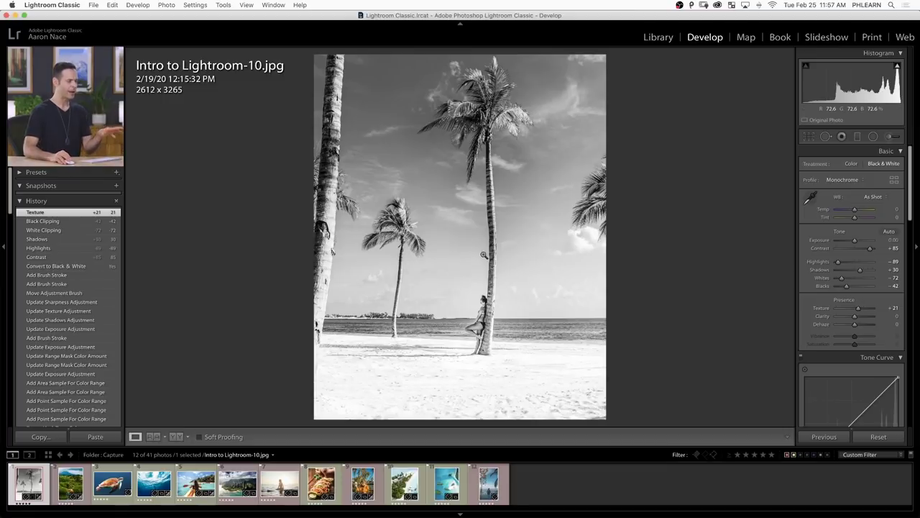
Add grain with an amount of 66 to the black-and-white palm photo and compare the effect close up.
scroll(851, 279, down, 8)
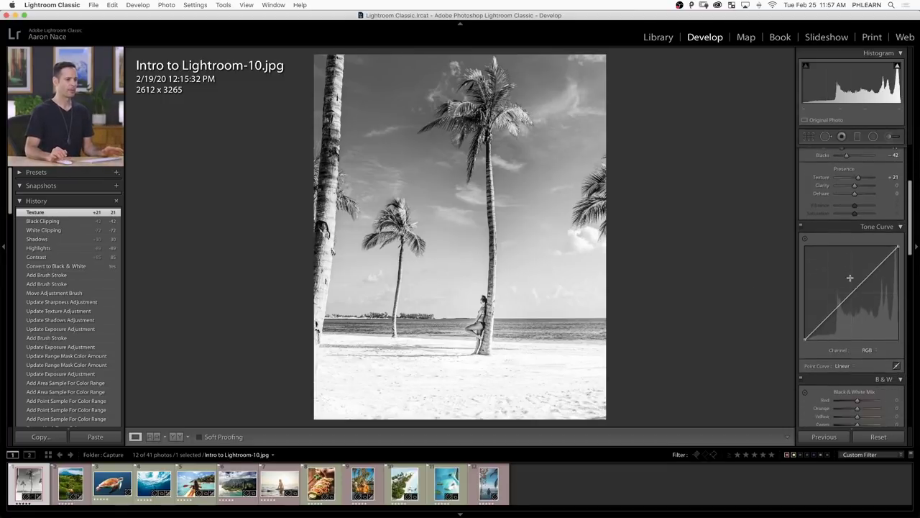
scroll(850, 279, down, 10)
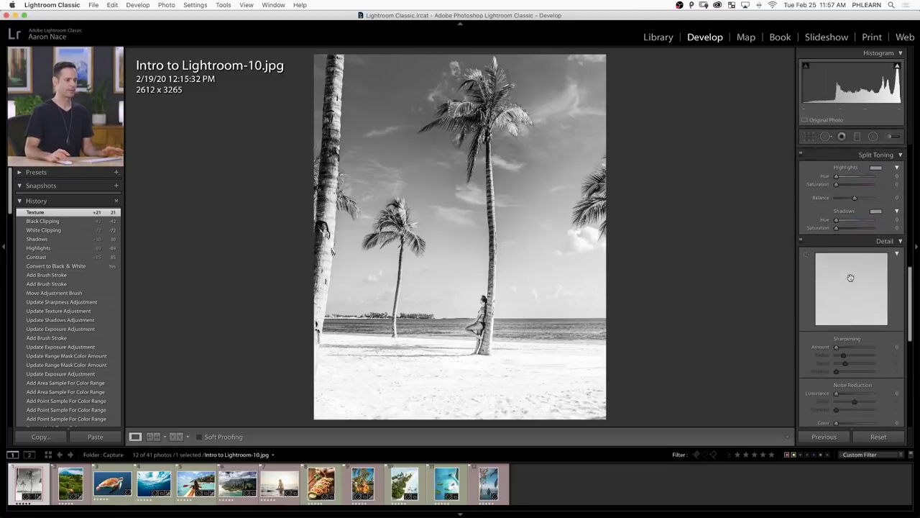
scroll(850, 280, down, 10)
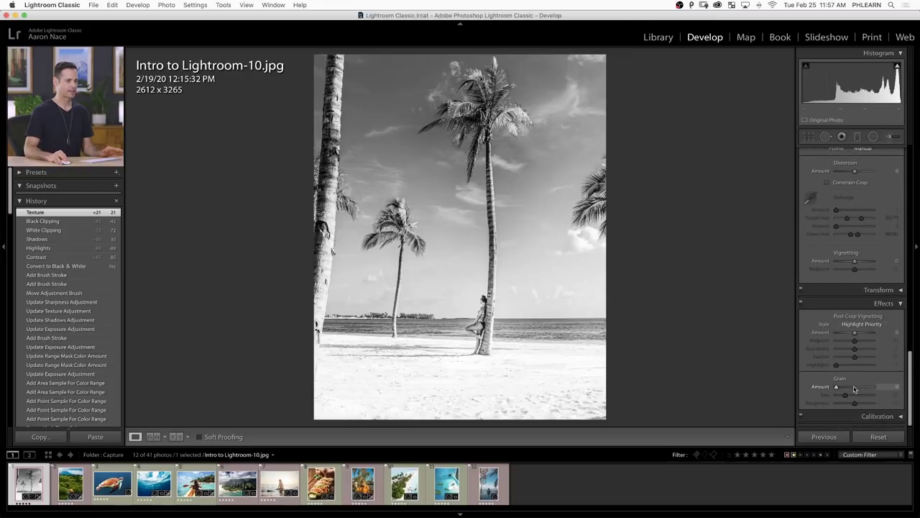
drag(857, 389, 857, 388)
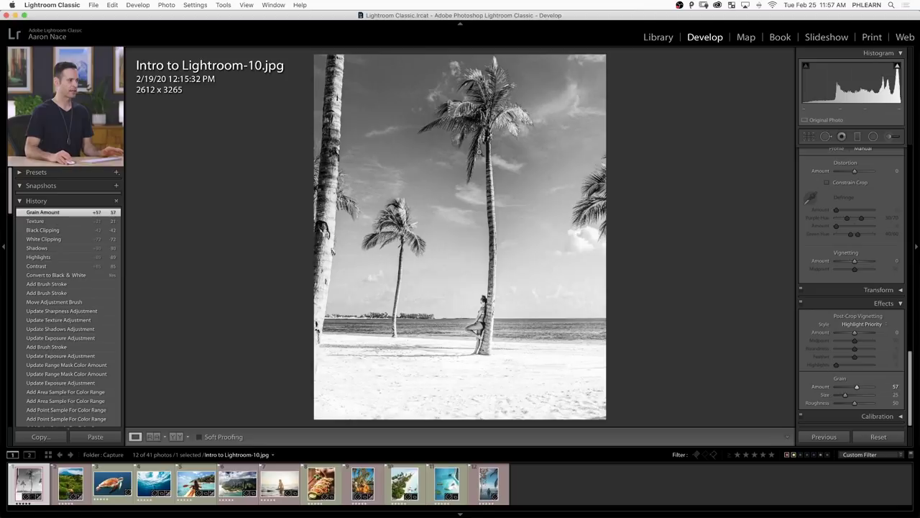
click(474, 304)
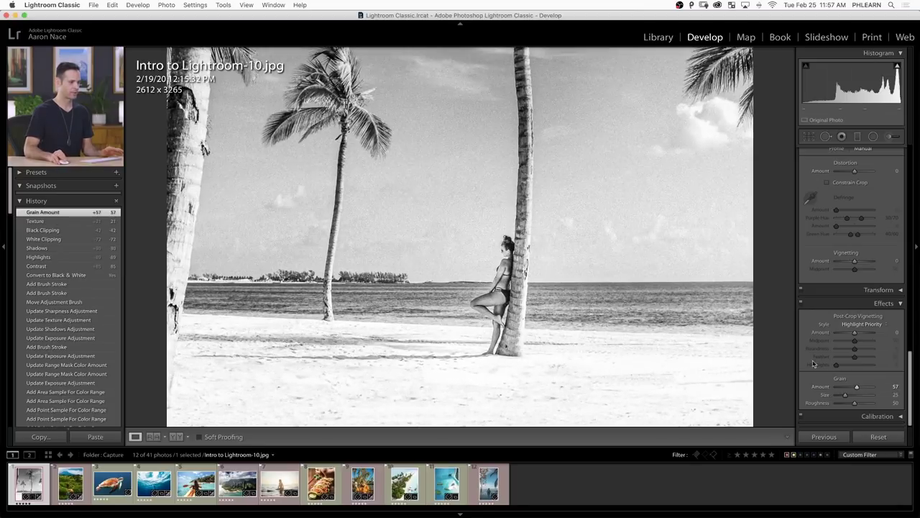
double_click(826, 387)
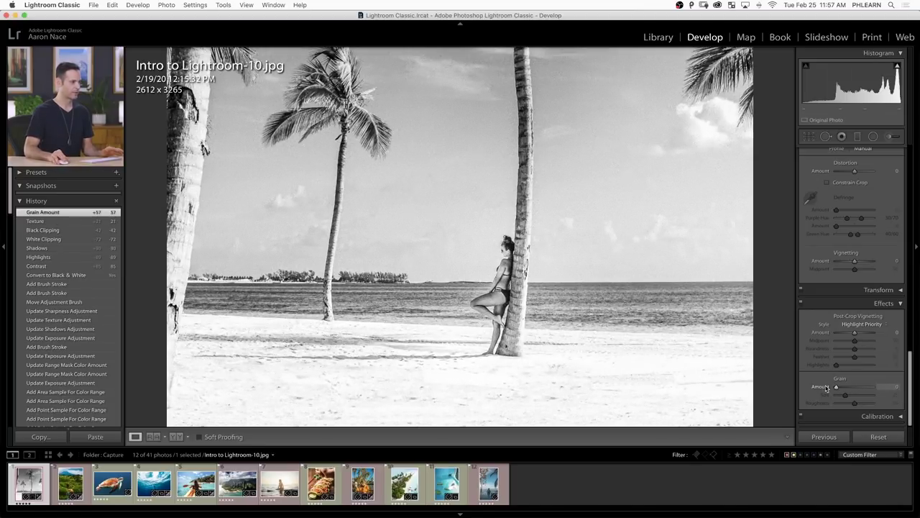
drag(849, 383, 861, 389)
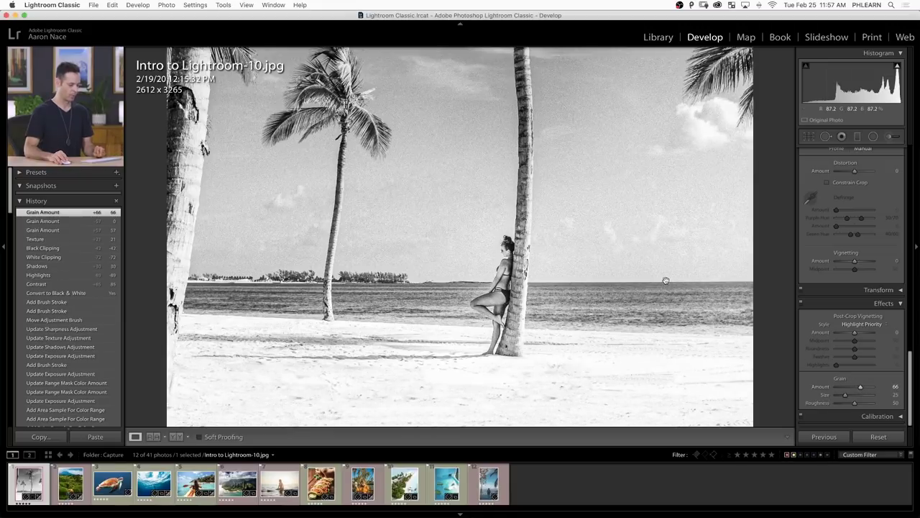
click(636, 268)
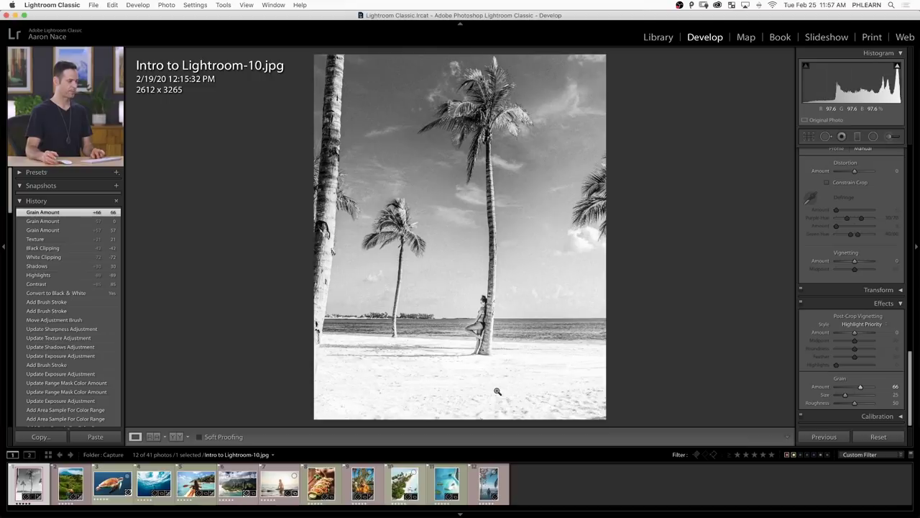
Return to the library grid and select all the filtered photos, starting from the black-and-white palm photo as the source.
key(g)
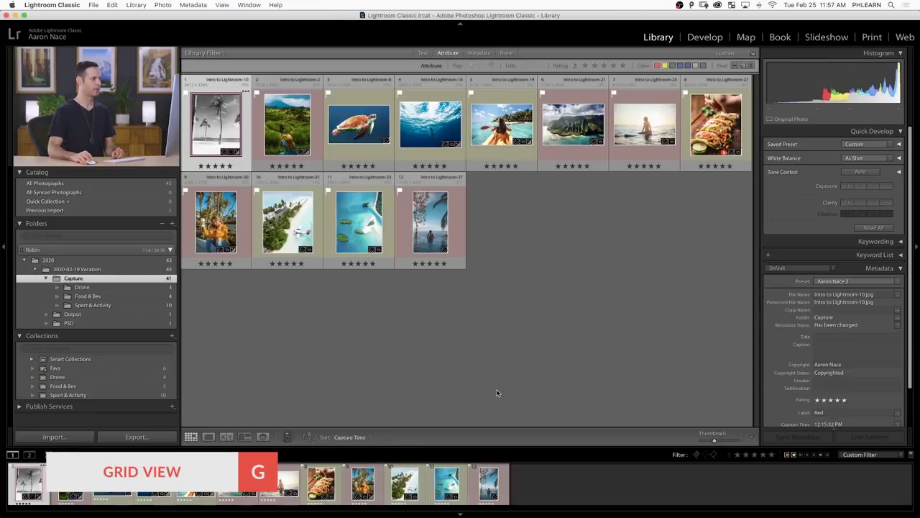
click(559, 235)
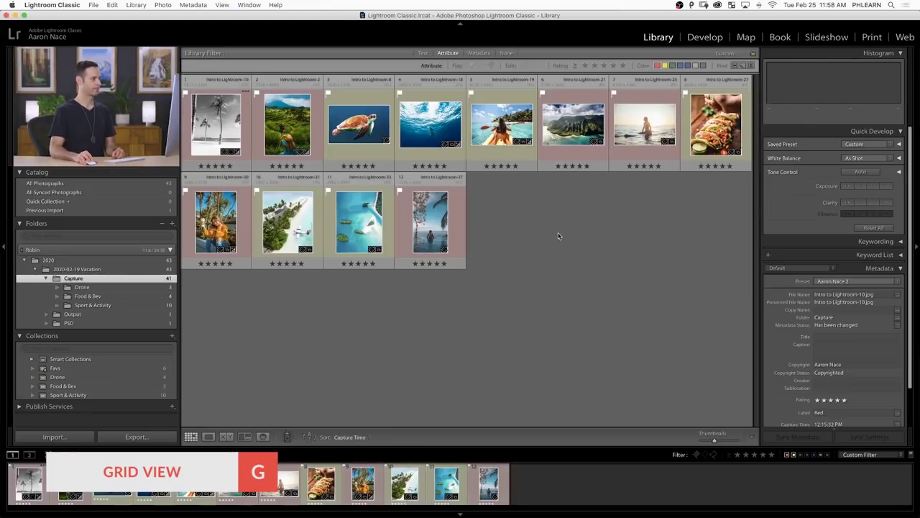
click(214, 128)
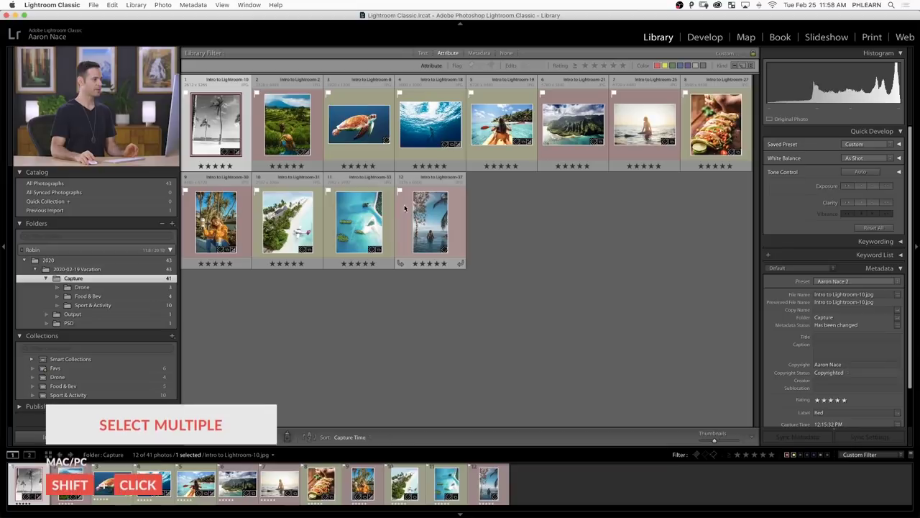
shift+click(445, 246)
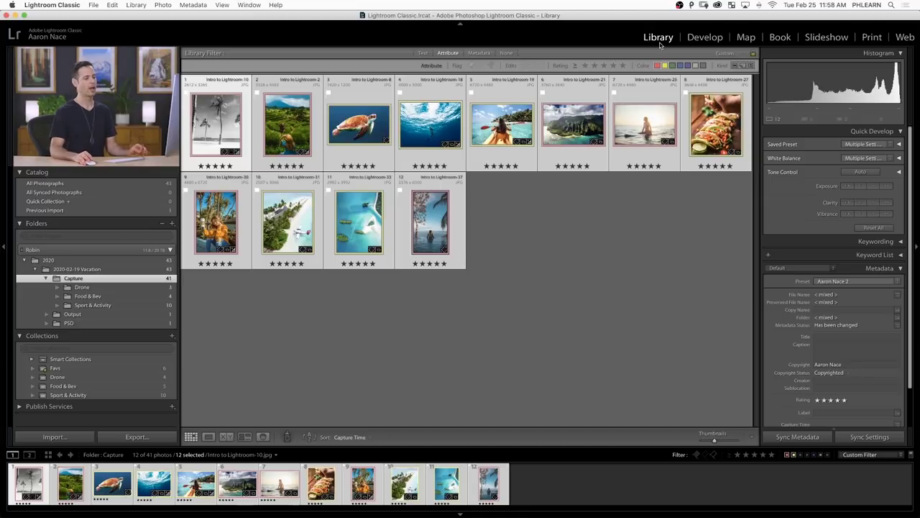
Synchronize only Treatment & Profile, Basic Tone, Texture, Clarity, Black & White Mix and Grain from the palm photo to the selected photos.
click(866, 437)
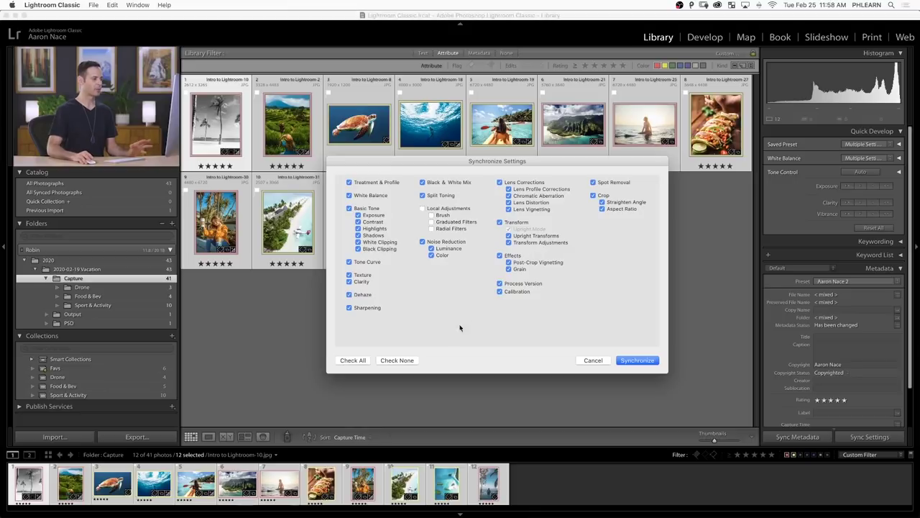
click(396, 361)
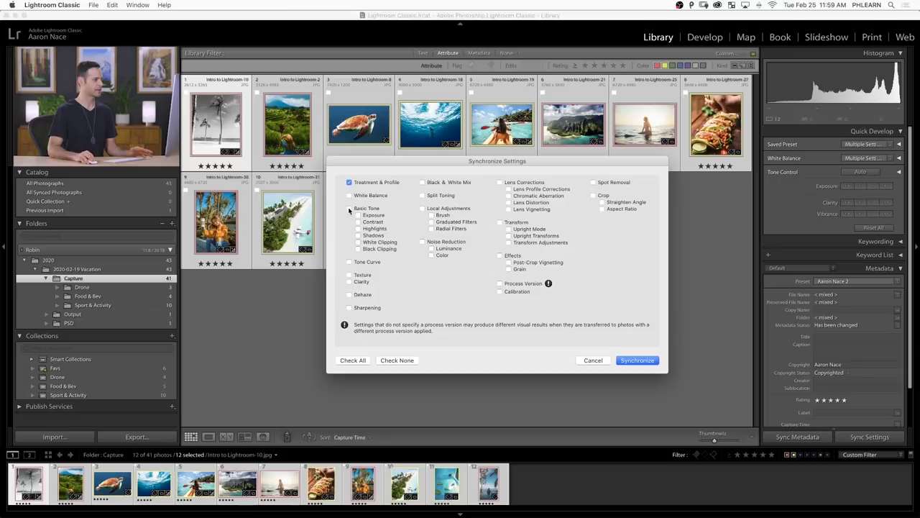
click(349, 208)
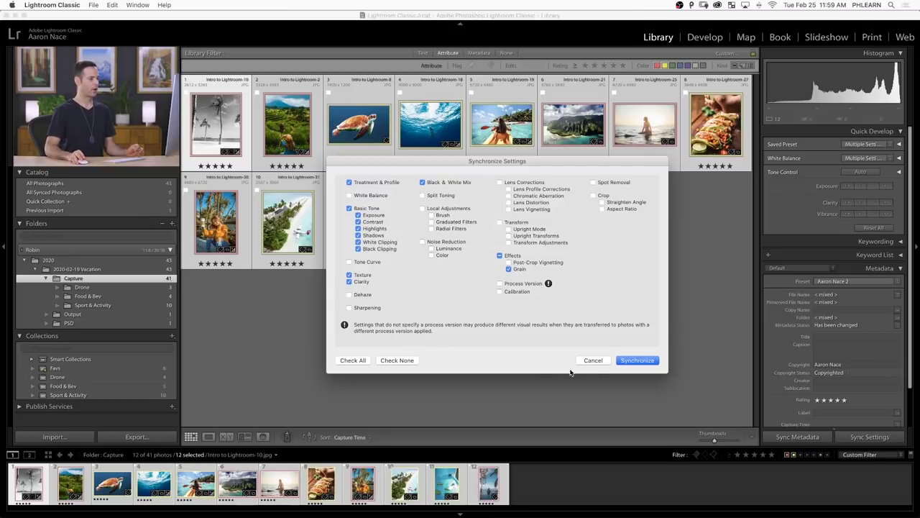
click(644, 361)
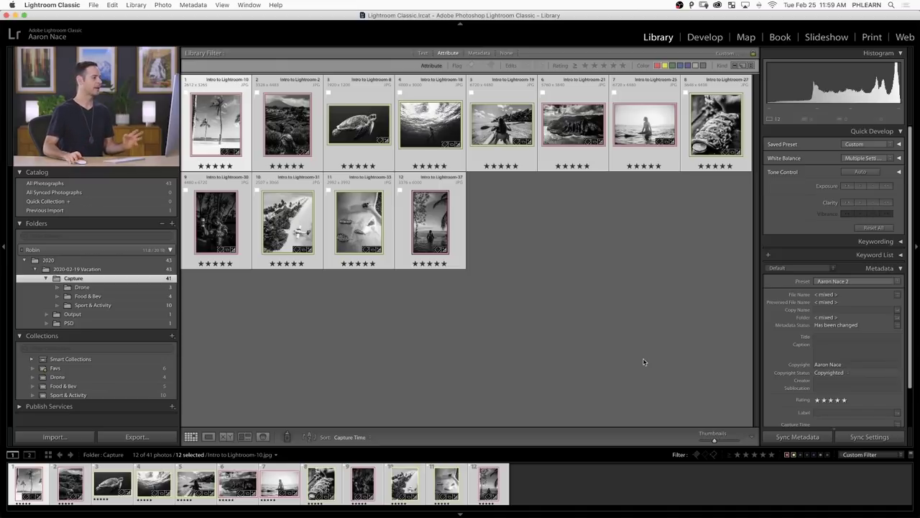
Select only Intro to Lightroom-30.jpg and raise its exposure by two small increments.
click(535, 291)
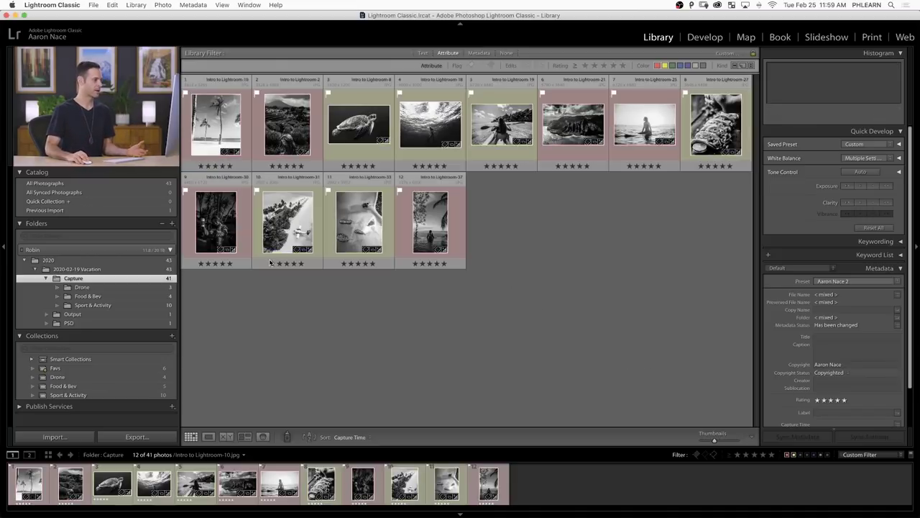
click(219, 225)
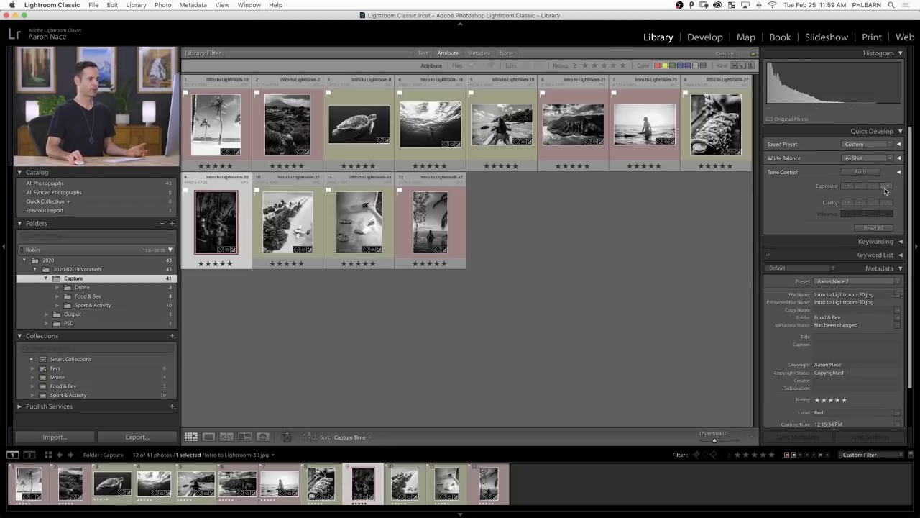
click(875, 188)
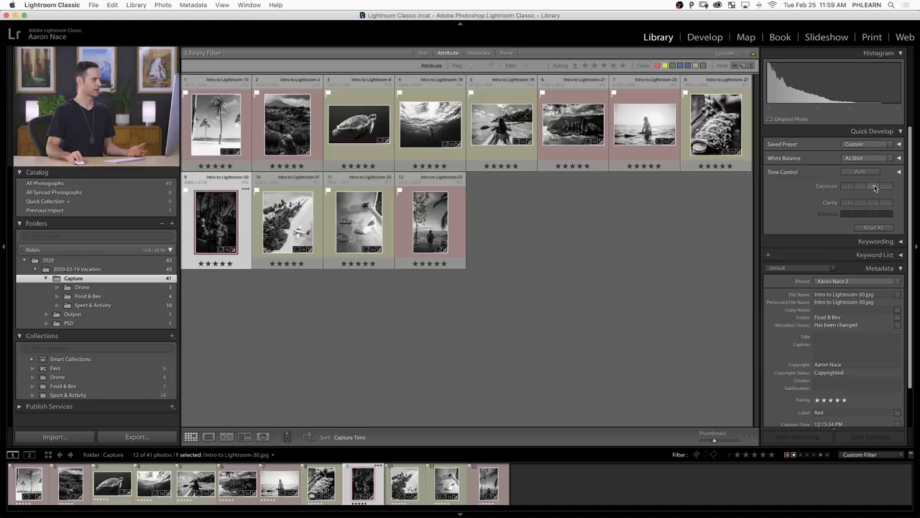
click(875, 188)
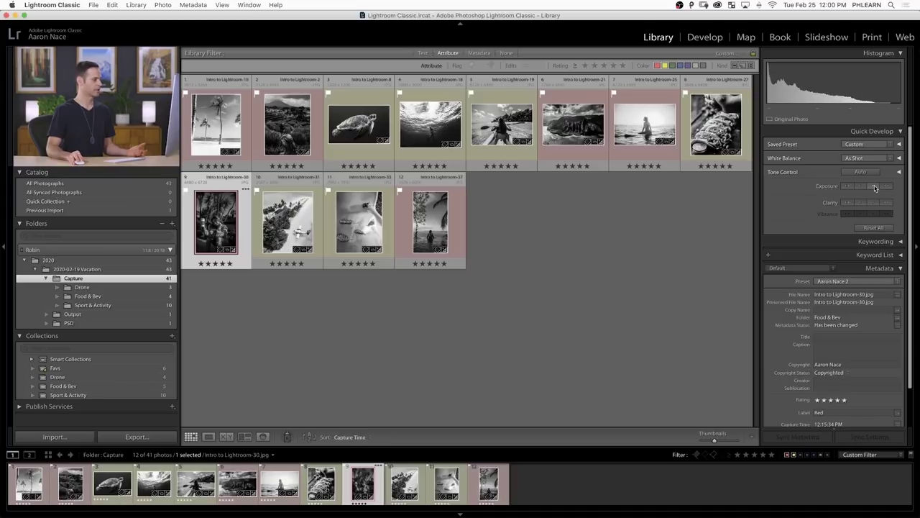
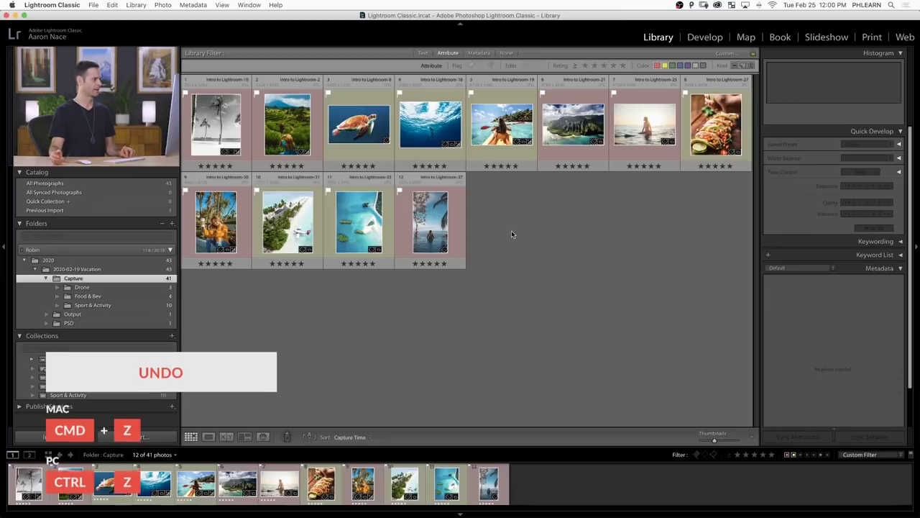
Undo the exposure increases and the synchronized black-and-white settings.
key(super+z)
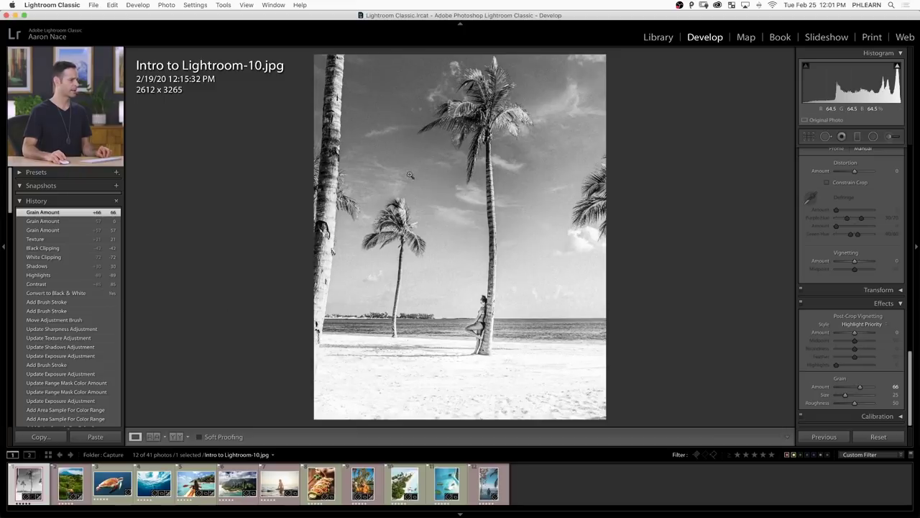
Select all the filtered photos in the library grid and create virtual copies of them.
key(g)
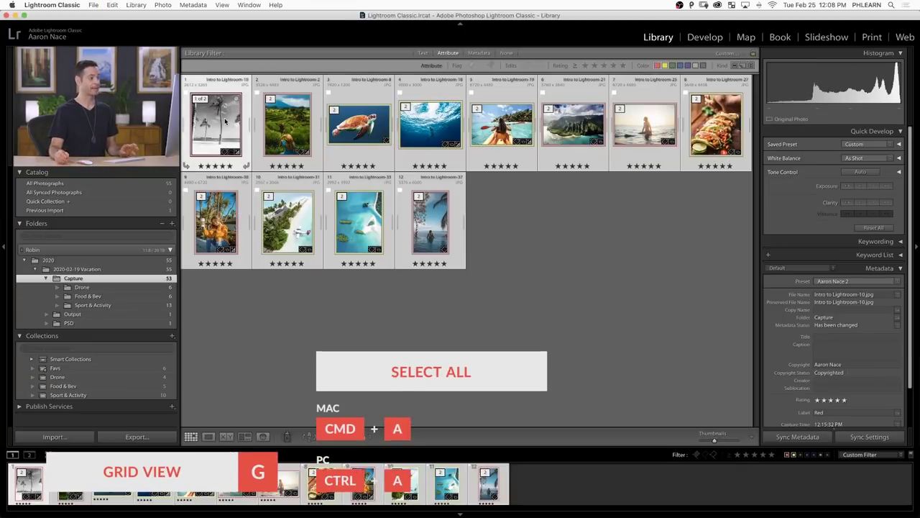
key(super+a)
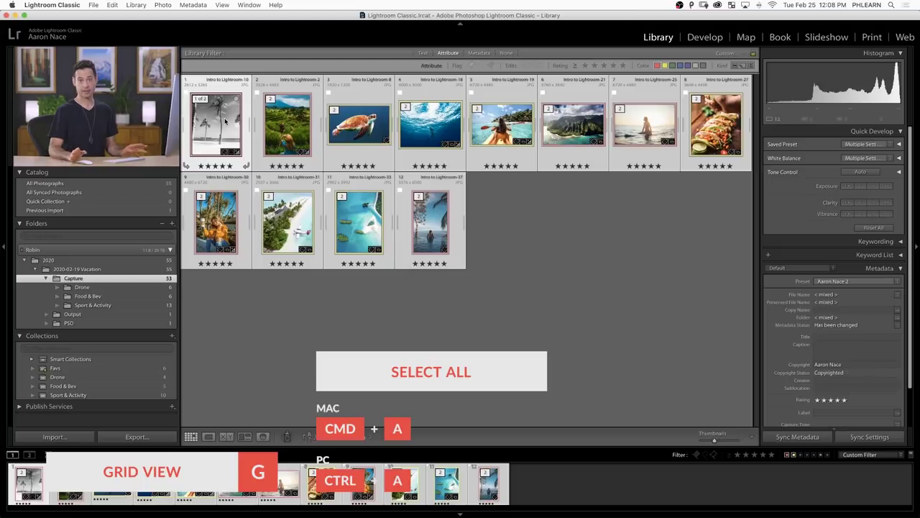
right_click(435, 221)
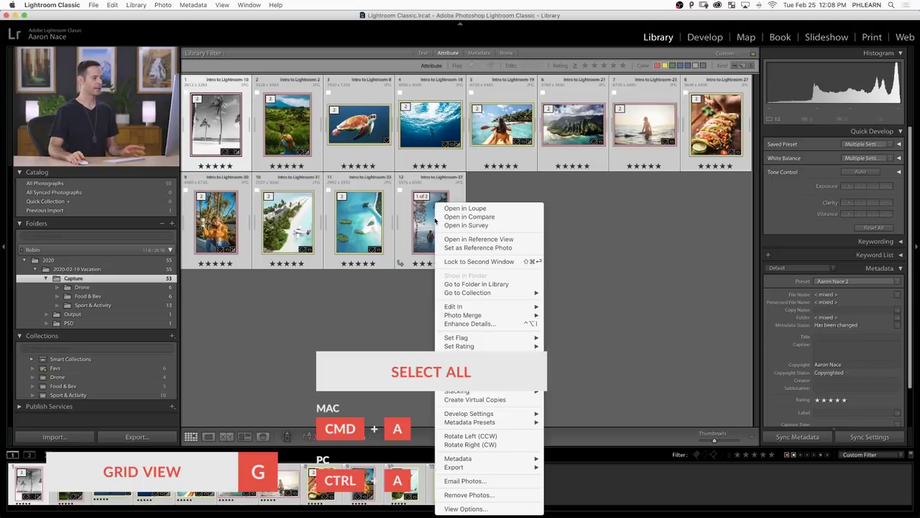
click(492, 399)
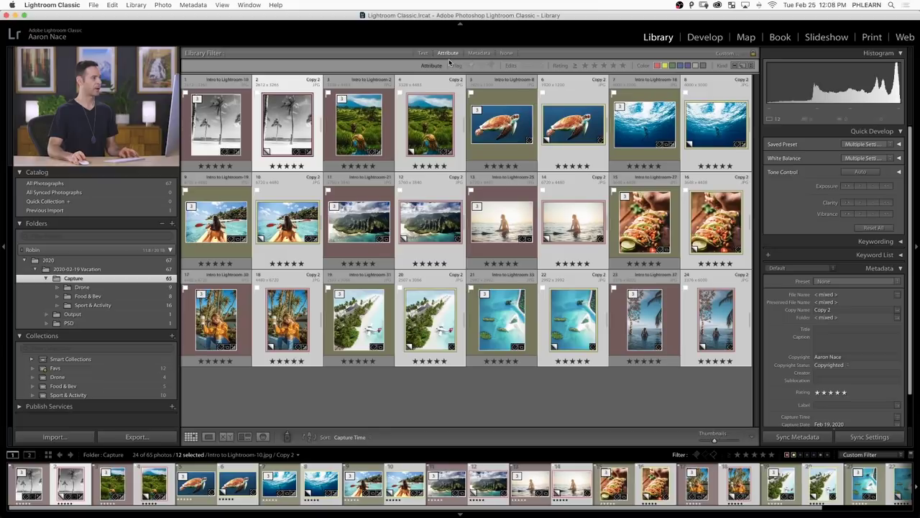
Filter the library grid to show only the virtual copies and clear the photo selection.
click(223, 5)
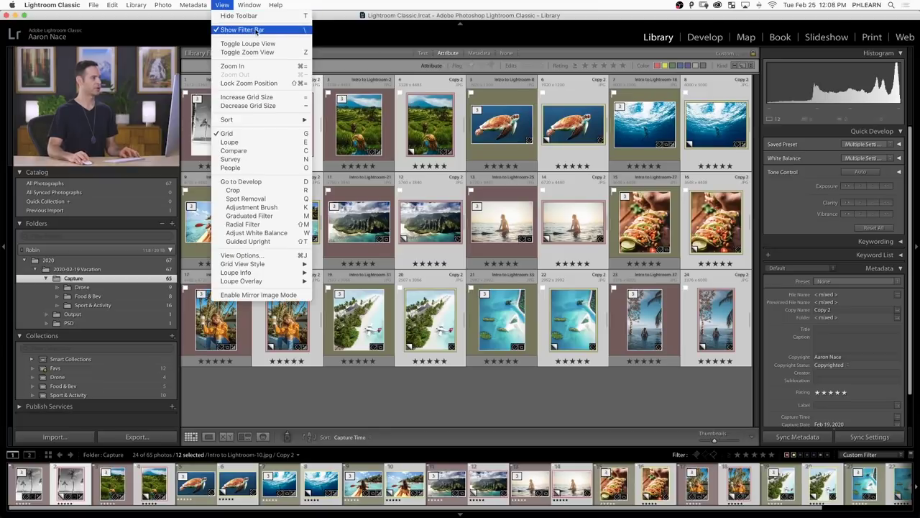
click(414, 37)
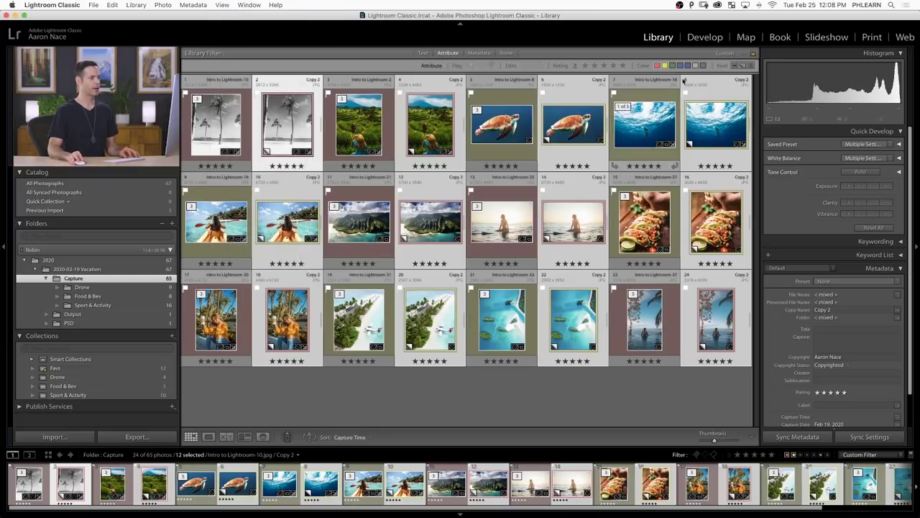
click(745, 67)
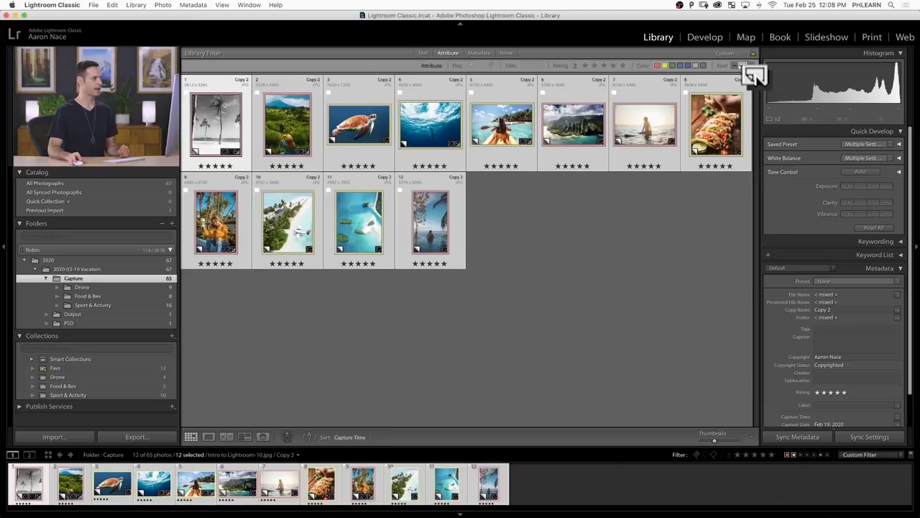
click(608, 237)
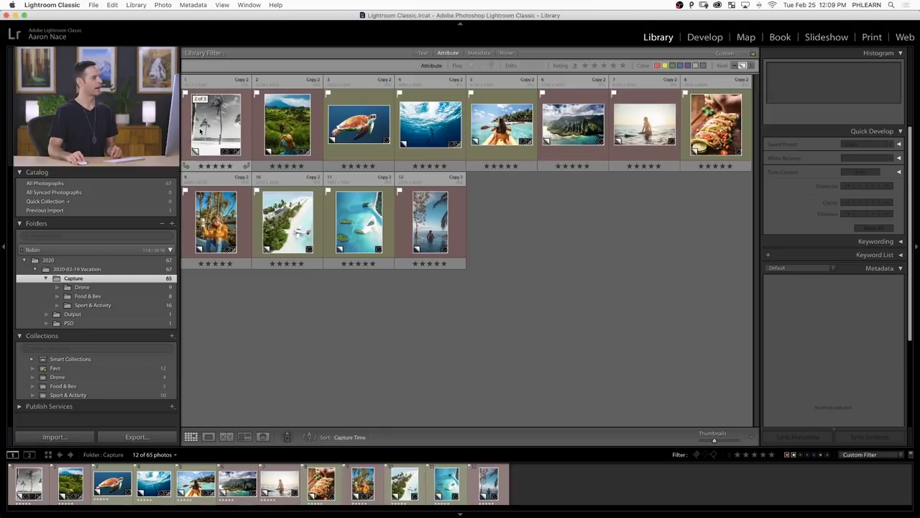
Synchronize the palm copy's Treatment & Profile, Basic Tone, Texture, Clarity, Black & White Mix and Grain settings to all the other virtual copies.
click(190, 166)
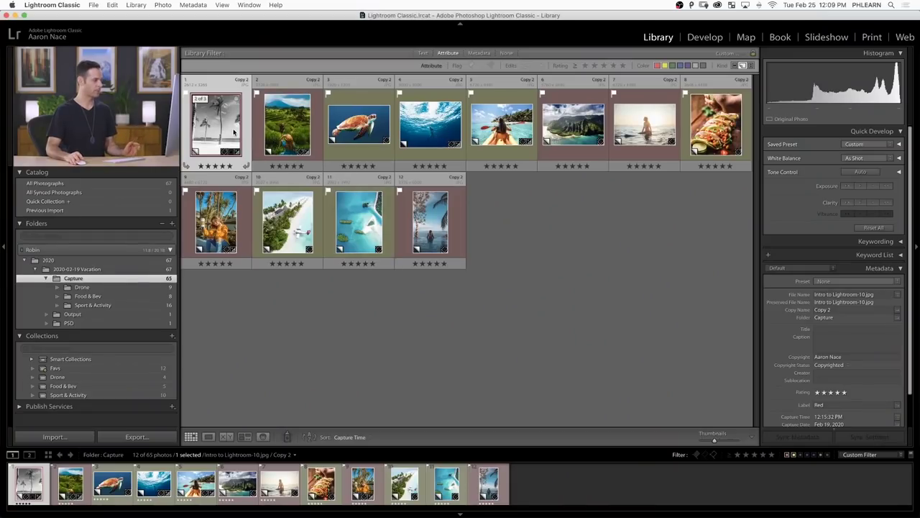
shift+click(430, 219)
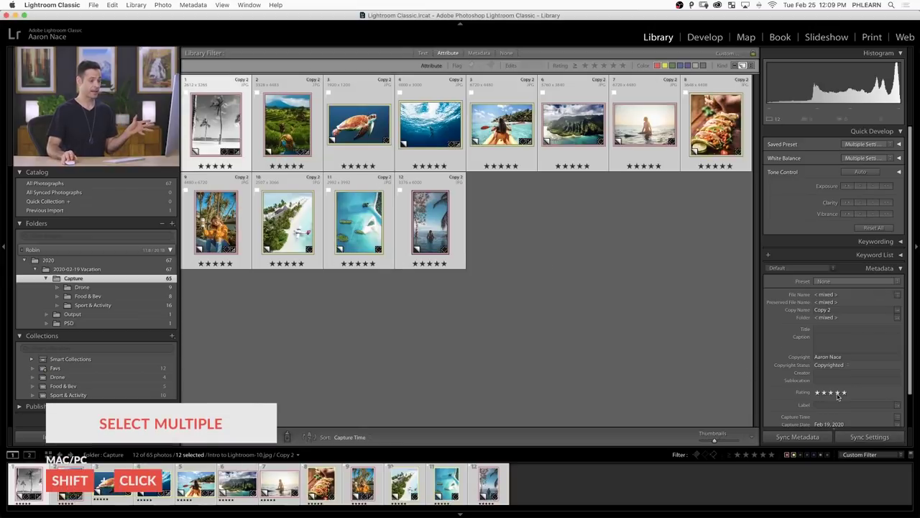
click(868, 437)
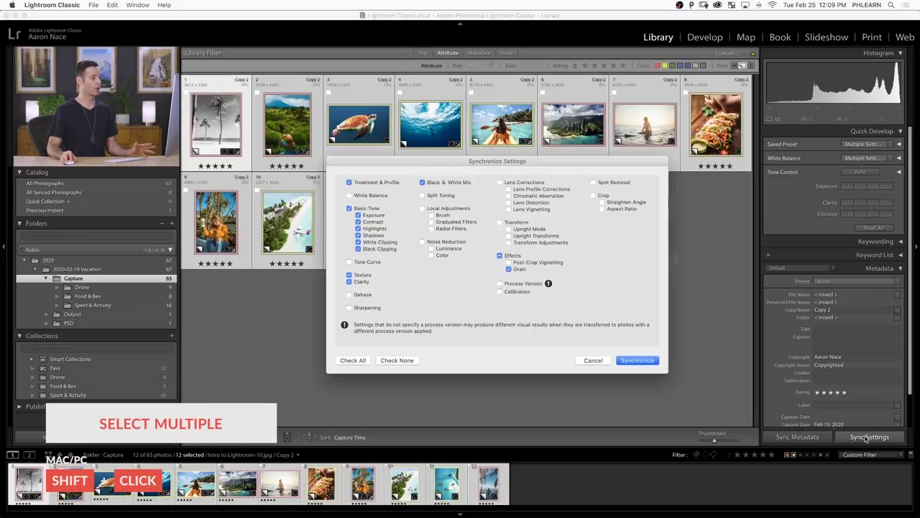
click(634, 360)
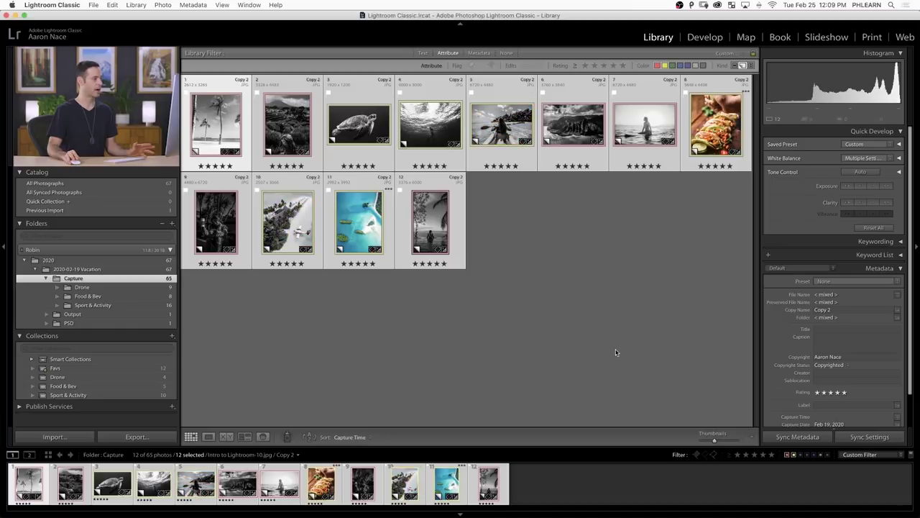
click(566, 307)
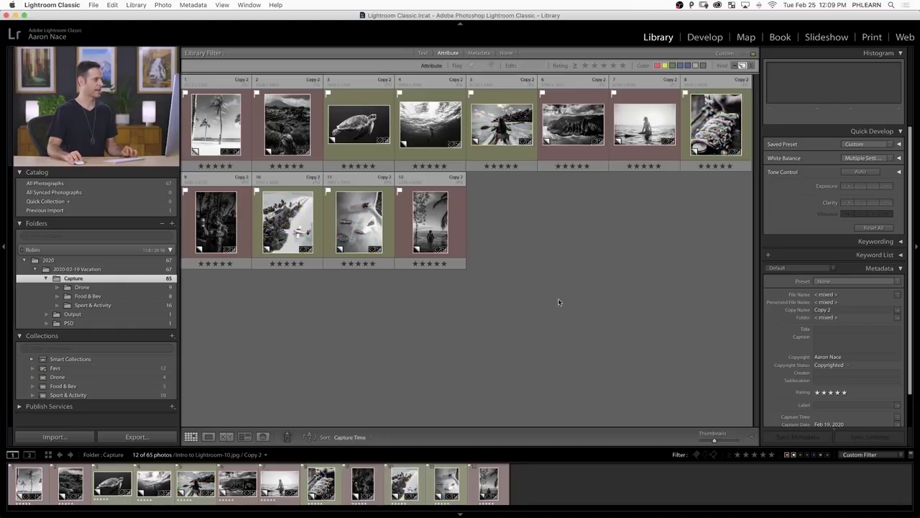
Open the virtual copy of Intro to Lightroom-2.jpg in Develop and raise its exposure slightly.
click(301, 134)
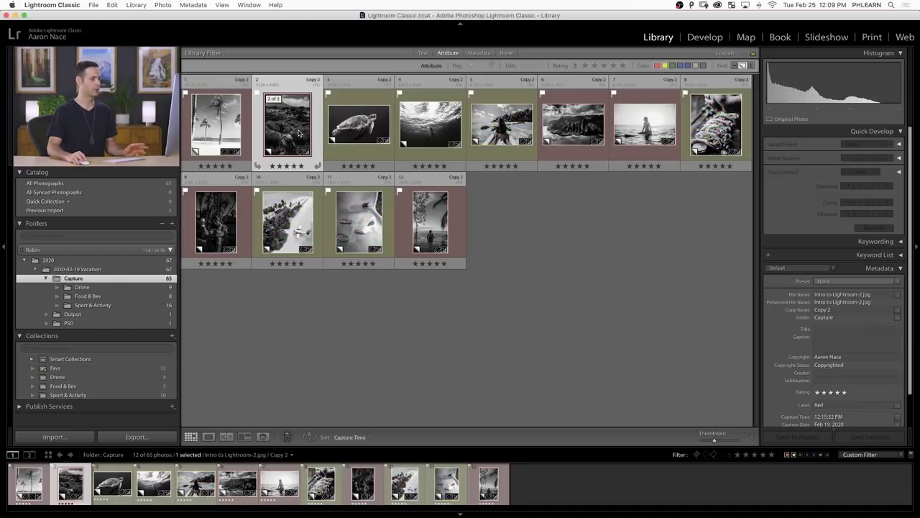
click(691, 37)
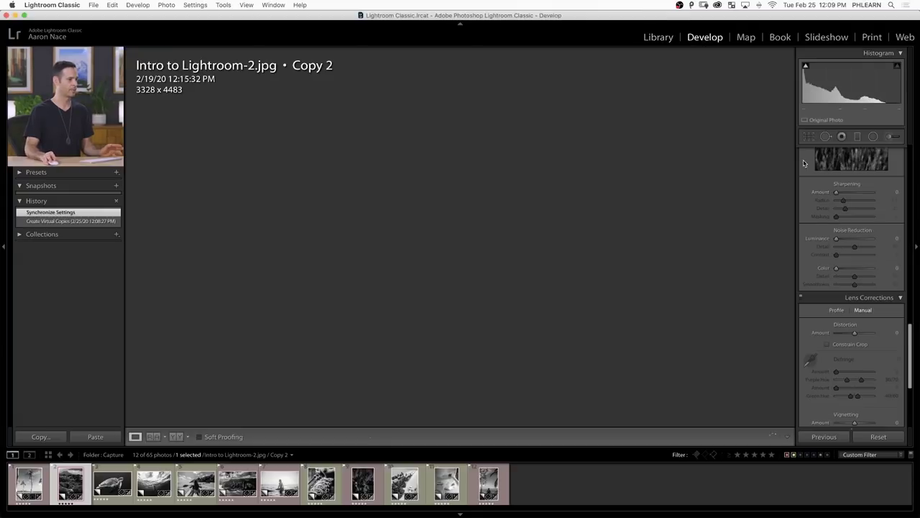
scroll(841, 226, up, 15)
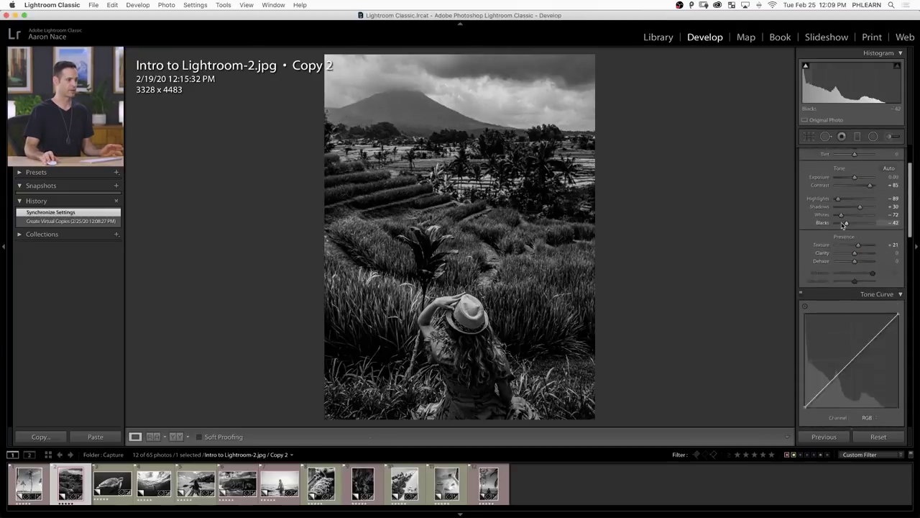
drag(855, 242, 858, 241)
Warm the turtle copy's temperature slightly, and set the Intro to Lightroom-18.jpg copy to Temp -7 and Exposure +0.50.
key(Right)
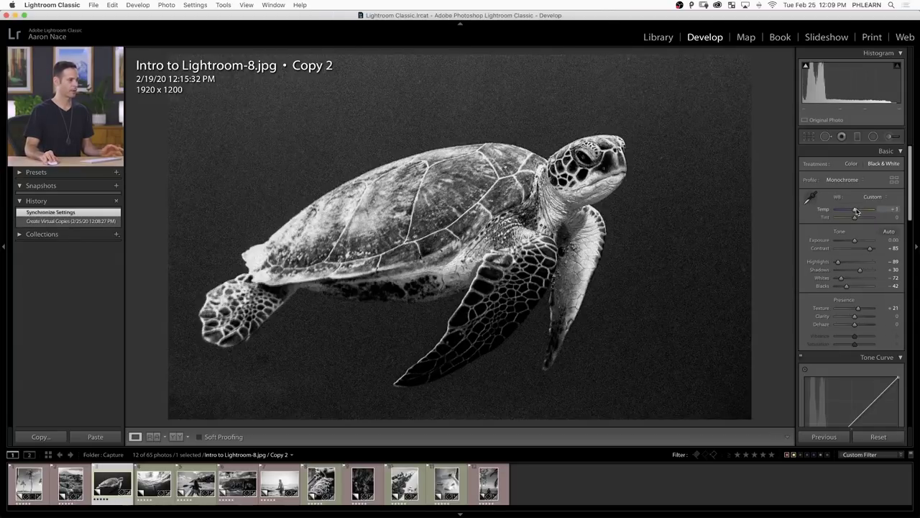
drag(856, 210, 858, 210)
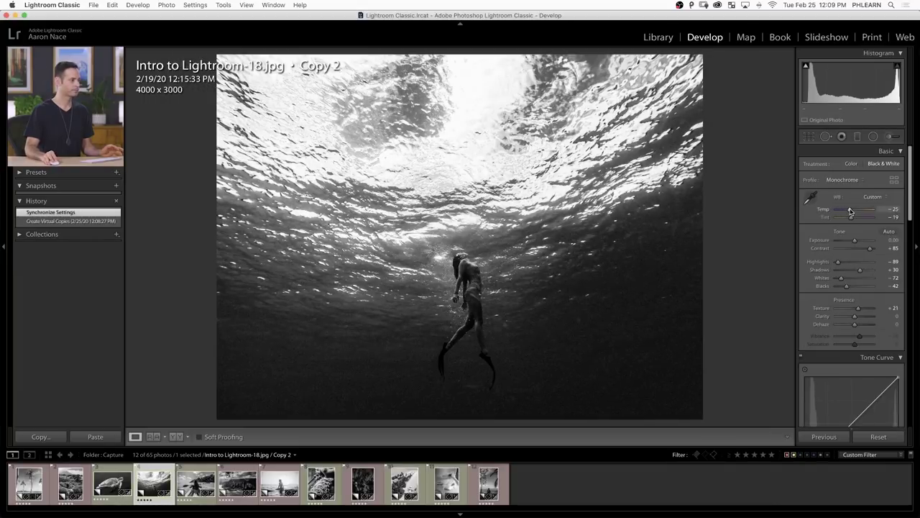
drag(856, 210, 857, 240)
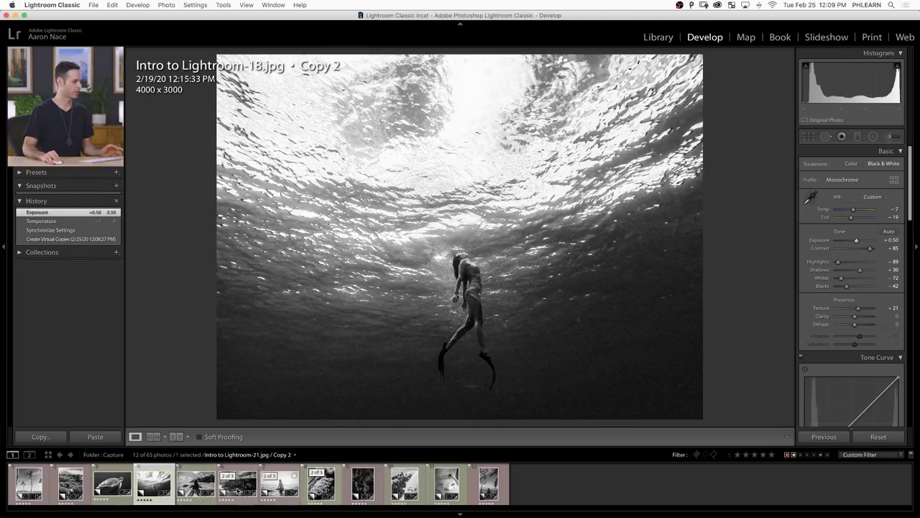
Set the exposure of the Intro to Lightroom-30.jpg copy to +1.05 and return to the library grid with nothing selected.
click(363, 486)
drag(857, 241, 859, 243)
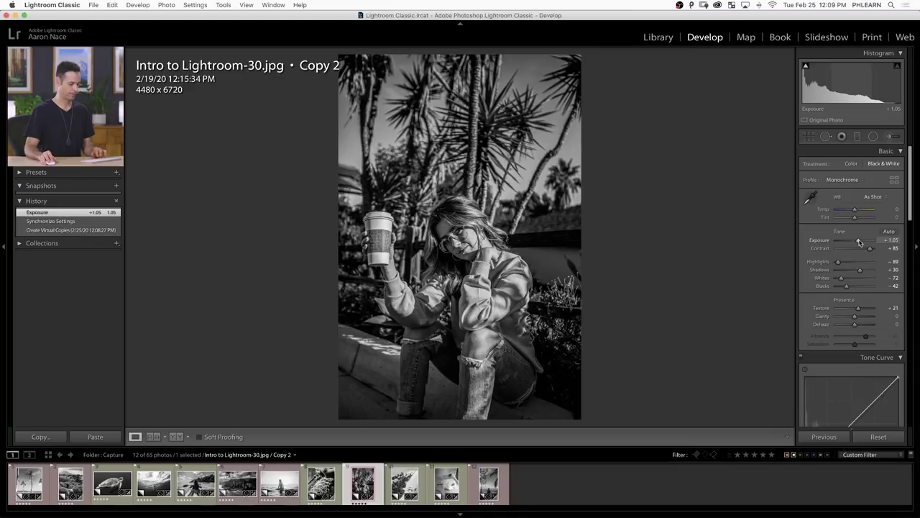
key(g)
click(571, 253)
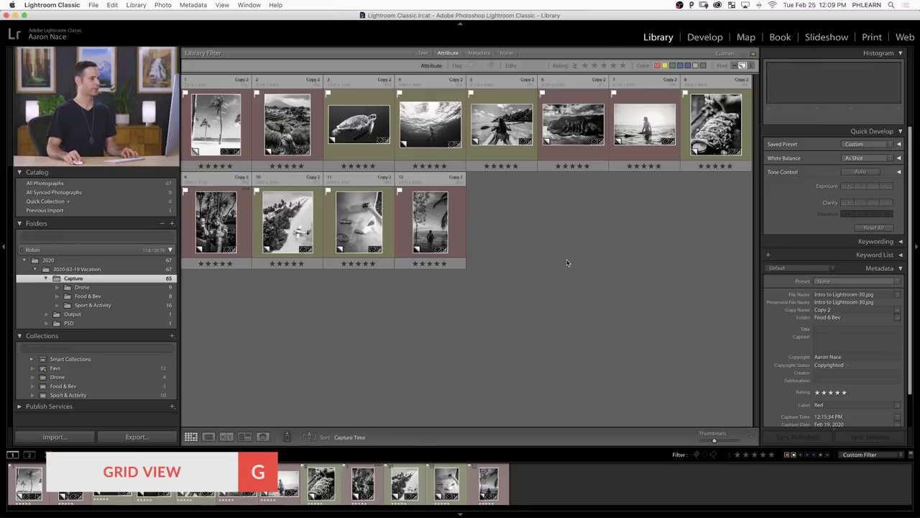
Remove the virtual-copy filter and compare the original palm and rice-field photos with their black-and-white copies.
click(745, 67)
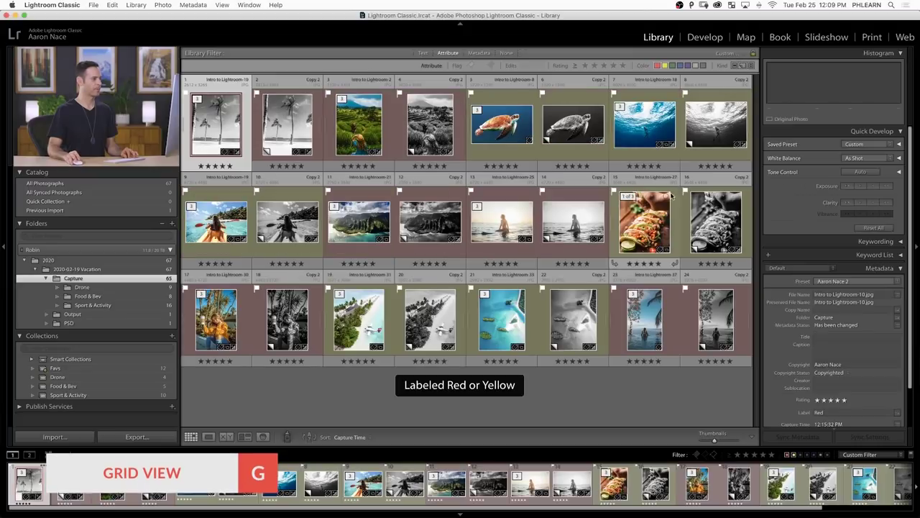
click(232, 128)
click(287, 123)
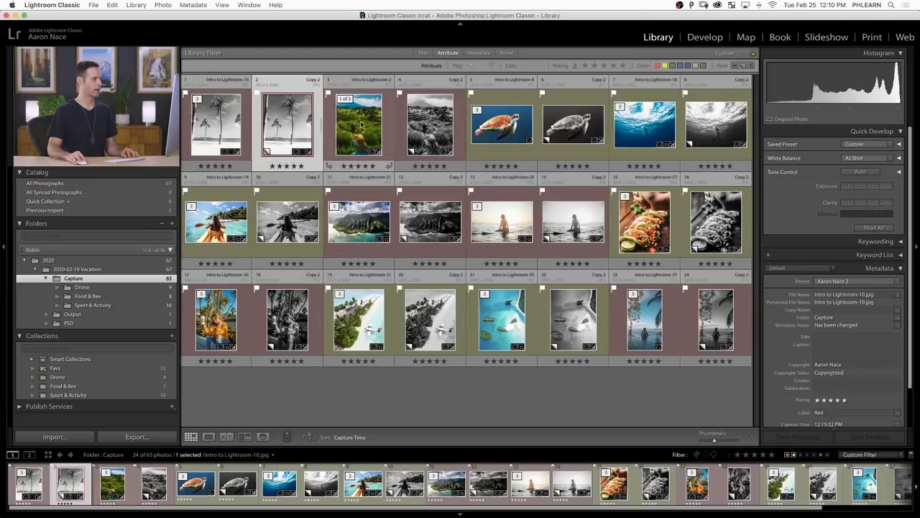
click(367, 124)
click(430, 124)
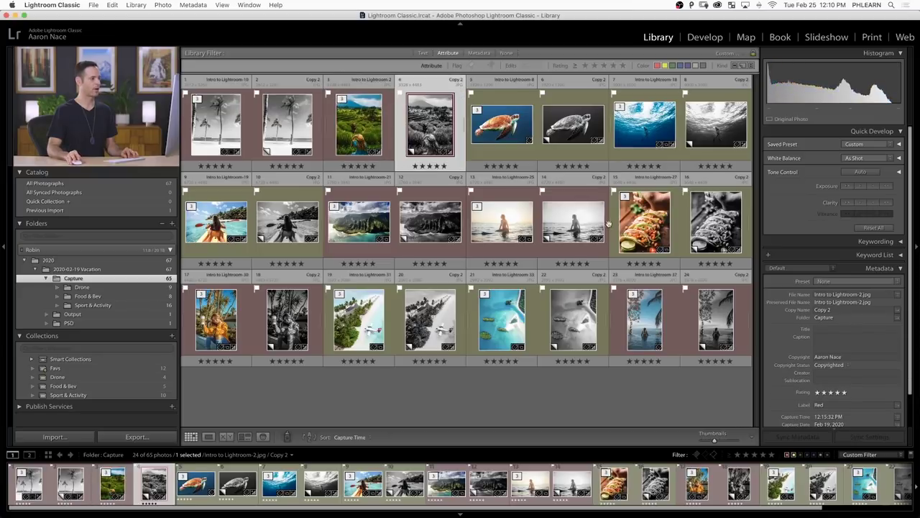
click(407, 409)
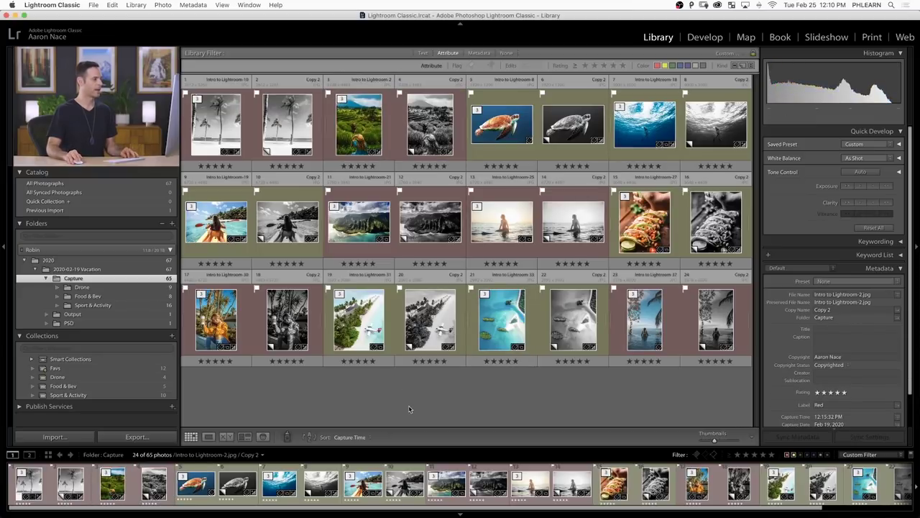
Revert the original Intro to Lightroom-10.jpg to its history state just before the black-and-white conversion and return to the library grid.
click(213, 125)
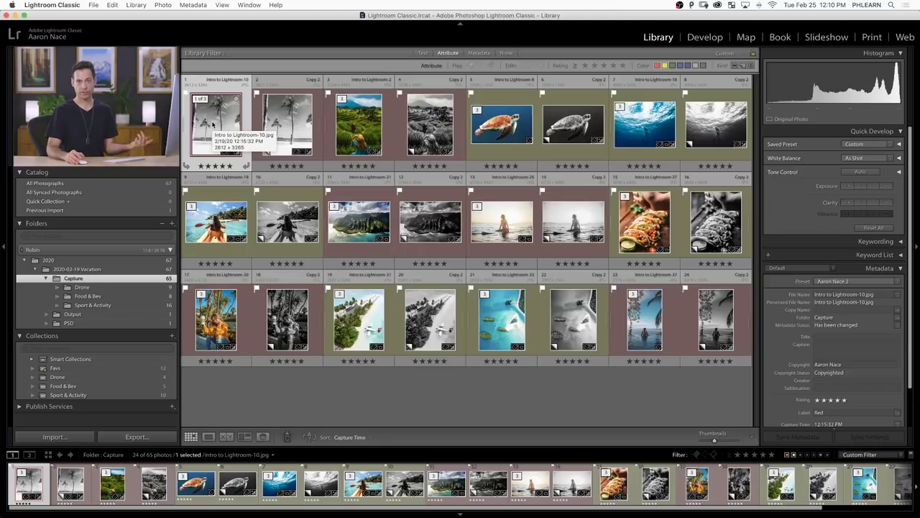
click(704, 37)
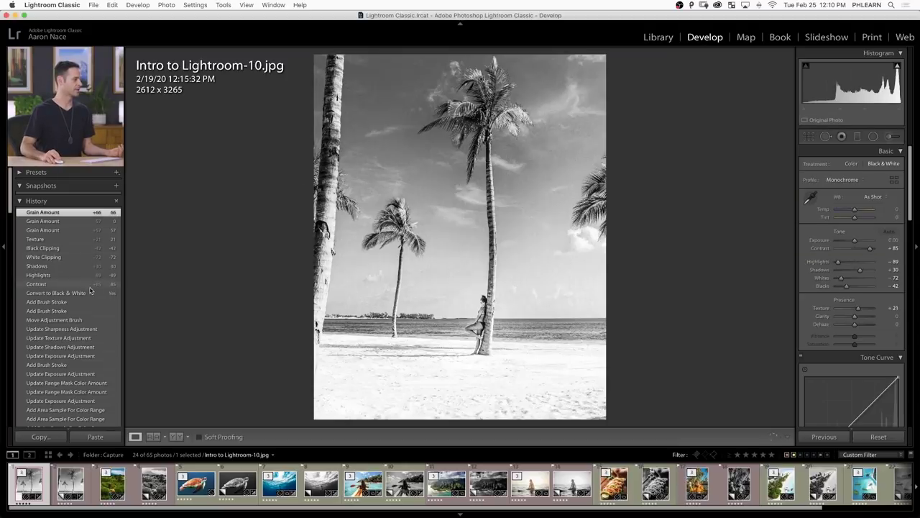
click(79, 303)
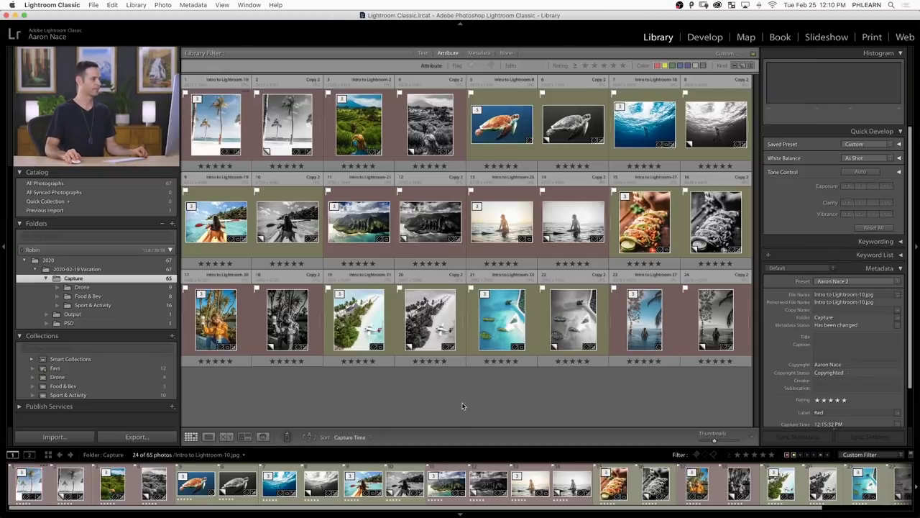
click(462, 407)
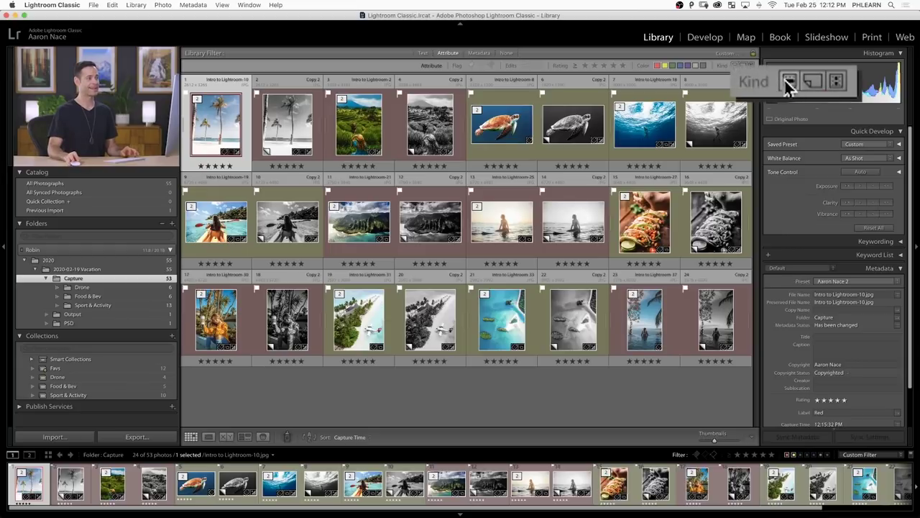
Filter the grid to master photos only and open the export settings for all of them.
click(735, 65)
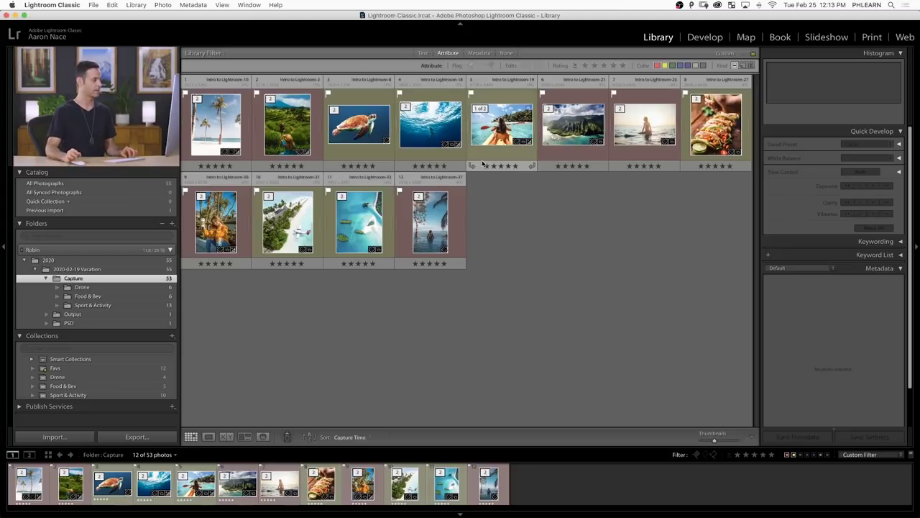
key(super+a)
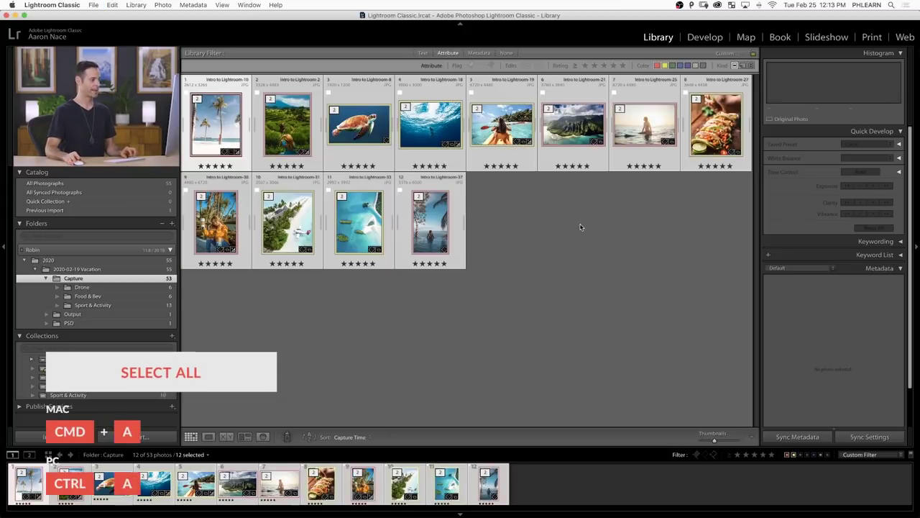
click(95, 5)
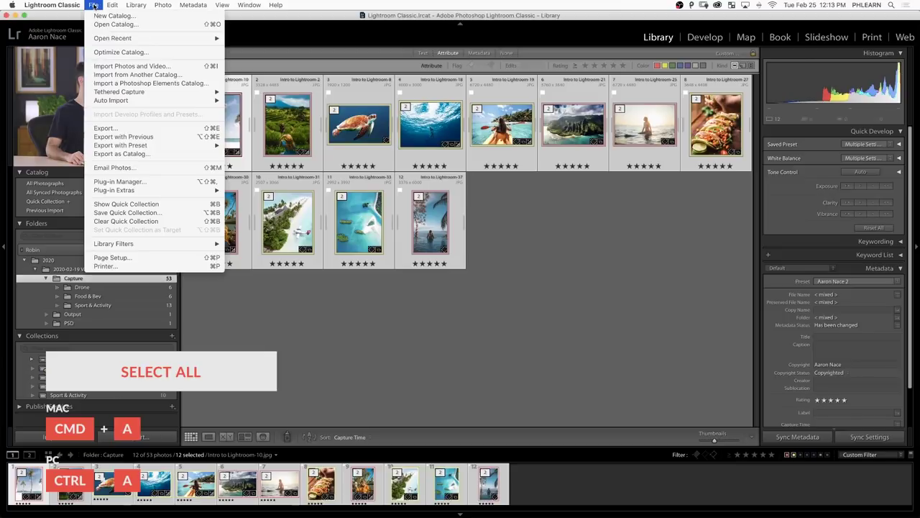
click(157, 132)
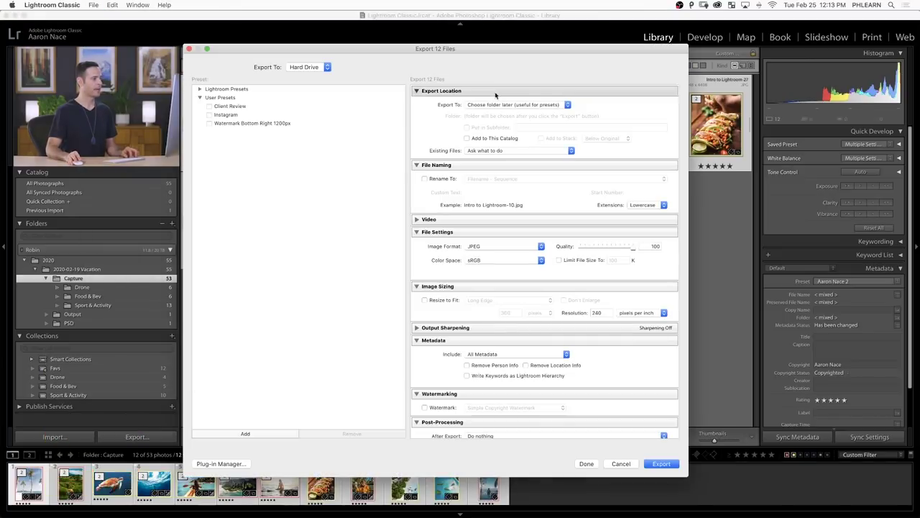
Set the export location to Choose folder later and enable adding the exported files to this catalog.
drag(497, 52, 496, 33)
click(497, 86)
click(533, 86)
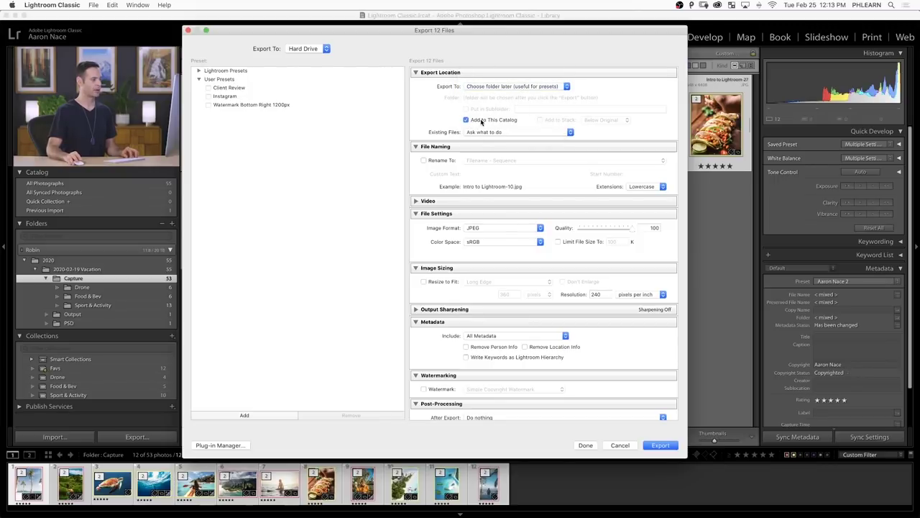
scroll(480, 120, down, 2)
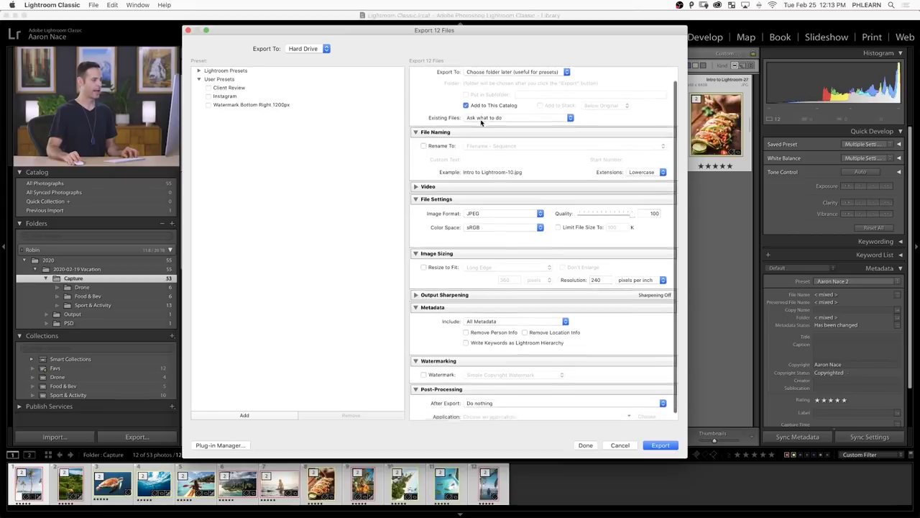
scroll(480, 119, up, 2)
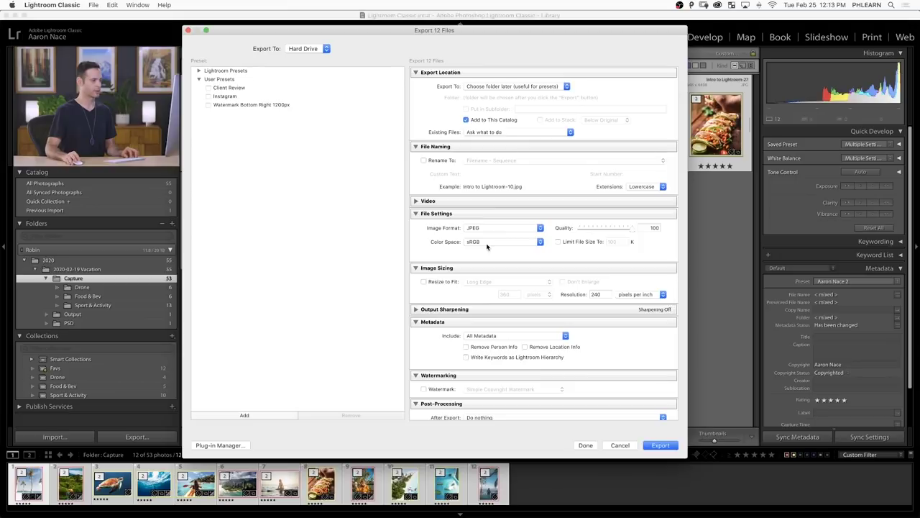
Export the master photos into a new folder named Color inside the 2020-02-19 Vacation project's Output folder.
click(660, 445)
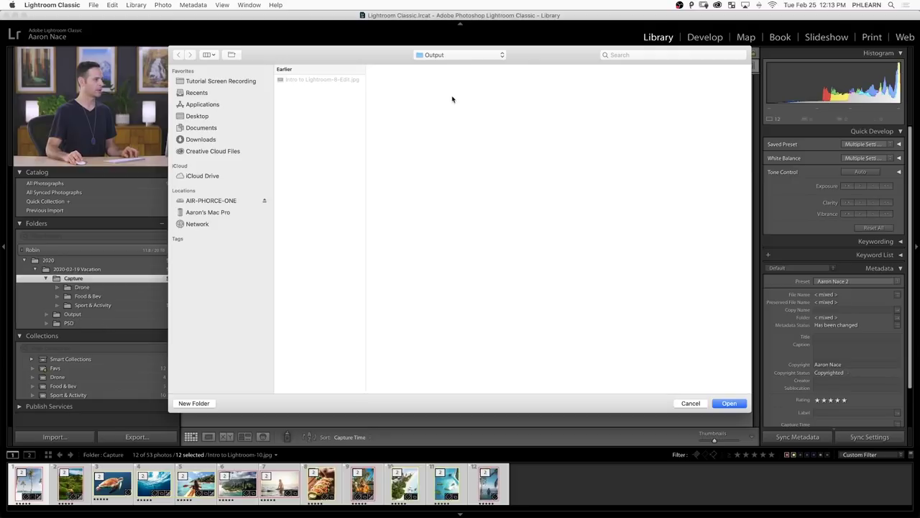
click(444, 56)
click(447, 64)
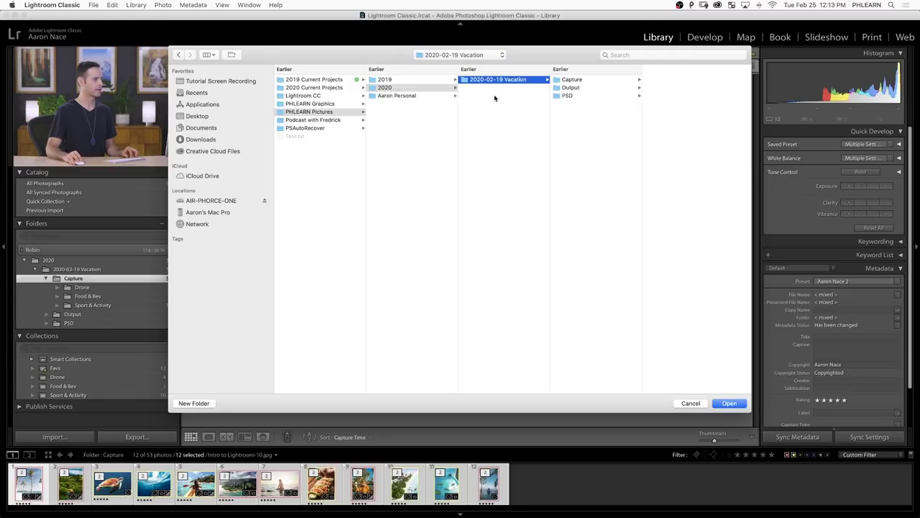
click(571, 87)
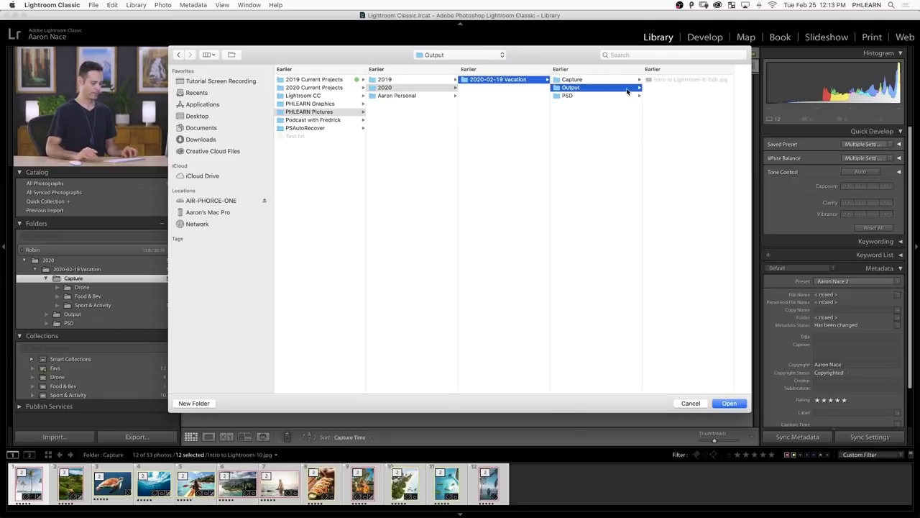
click(194, 403)
text(C)
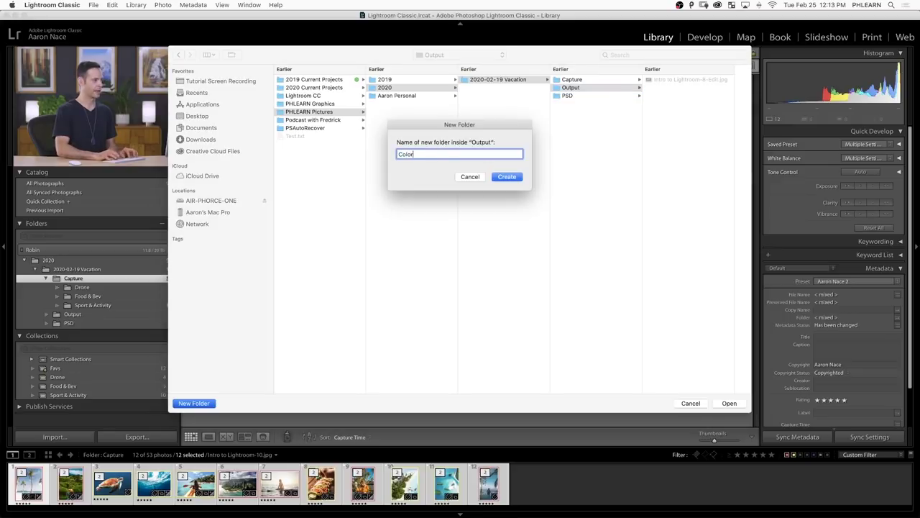
text(olor)
key(Return)
key(Return)
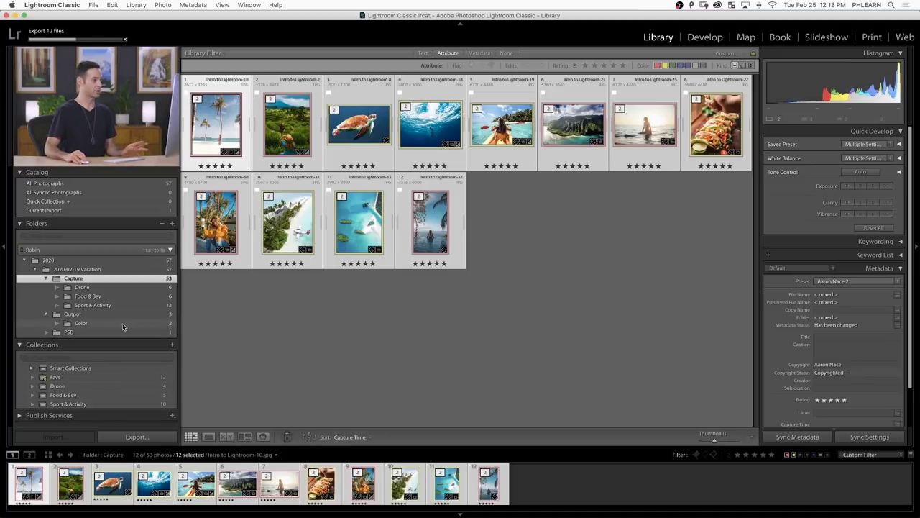
Deselect the exported masters, filter the grid to virtual copies only, and open the export settings for all of them.
click(631, 243)
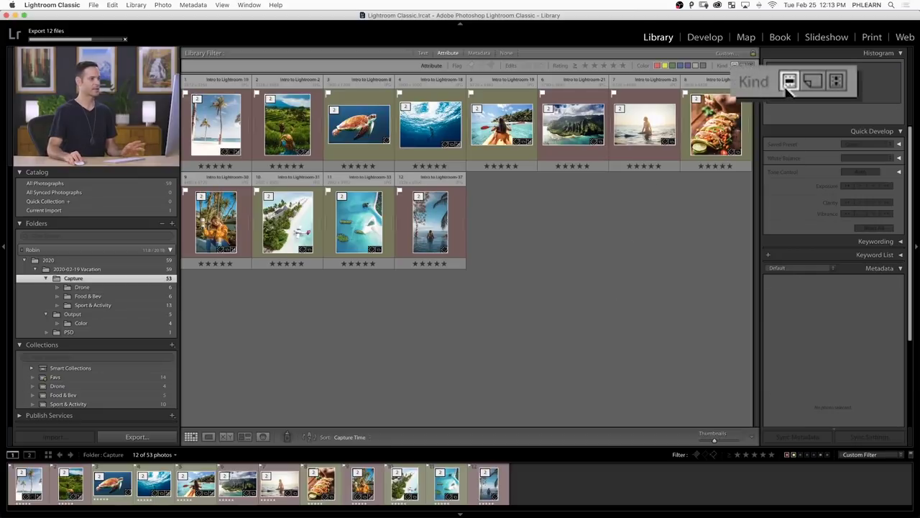
click(735, 66)
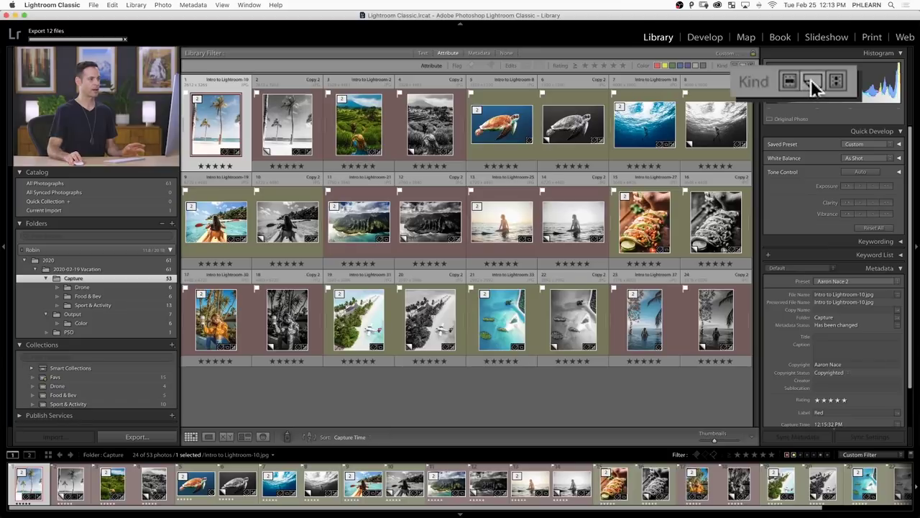
click(742, 65)
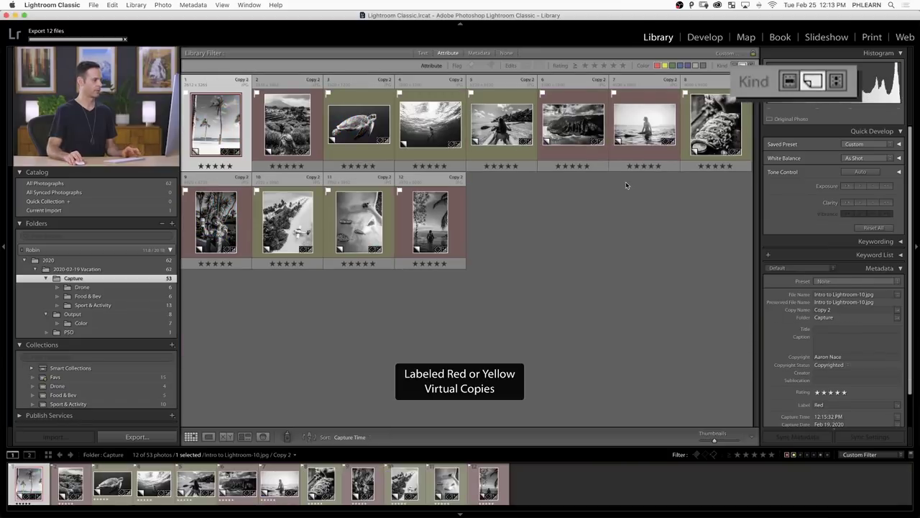
key(super+a)
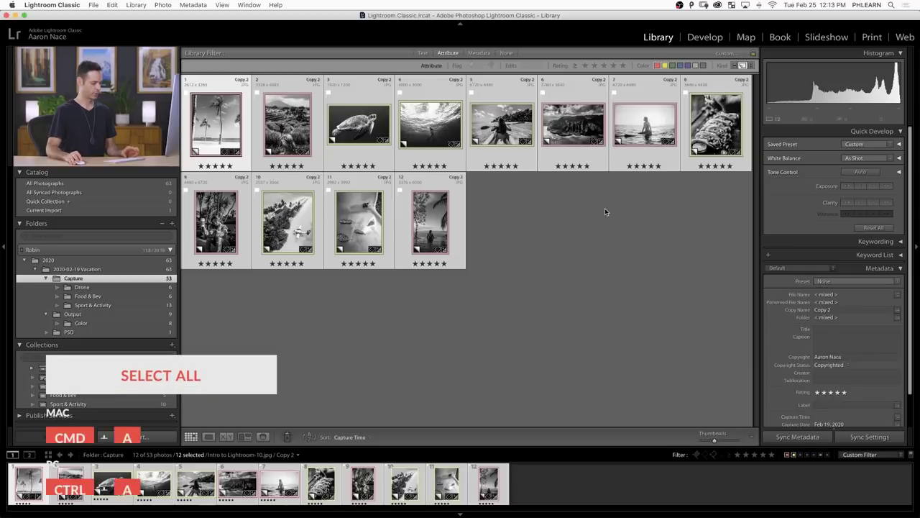
key(super+shift+e)
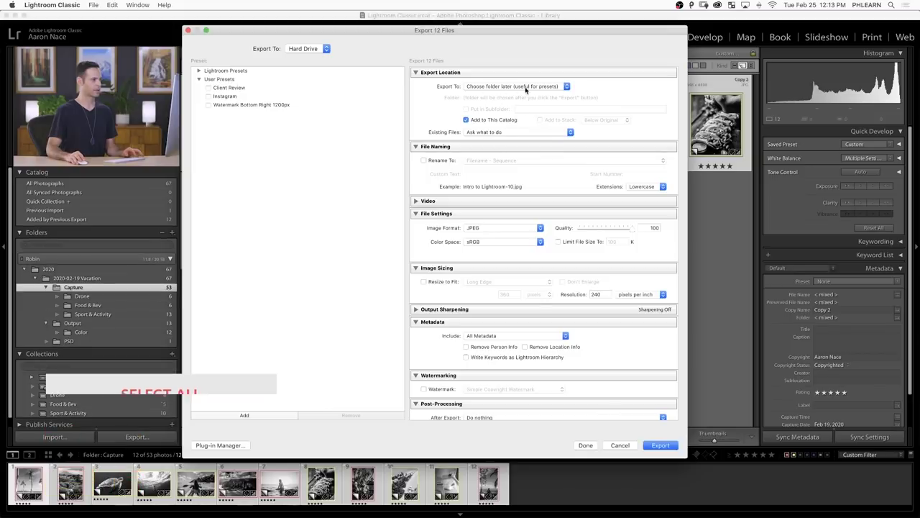
Export the virtual copies into a new folder named Black & White inside the Output folder.
click(661, 445)
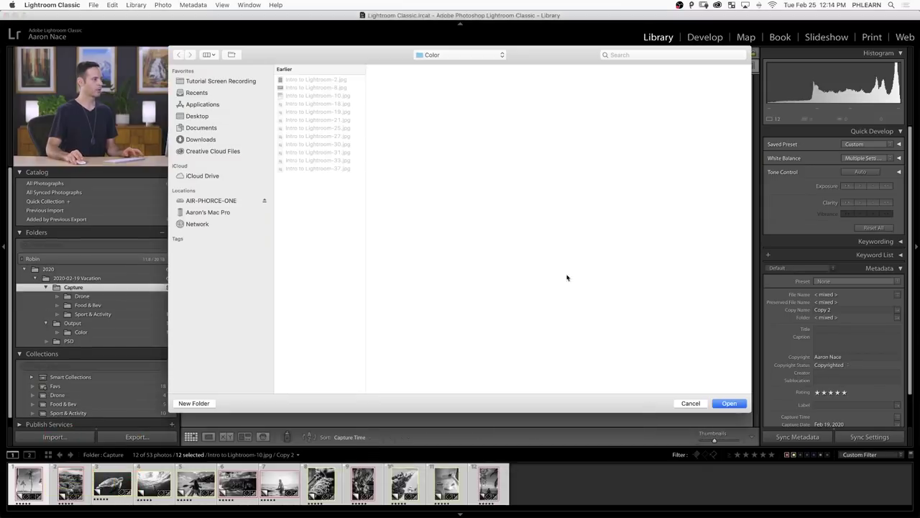
click(460, 54)
click(446, 74)
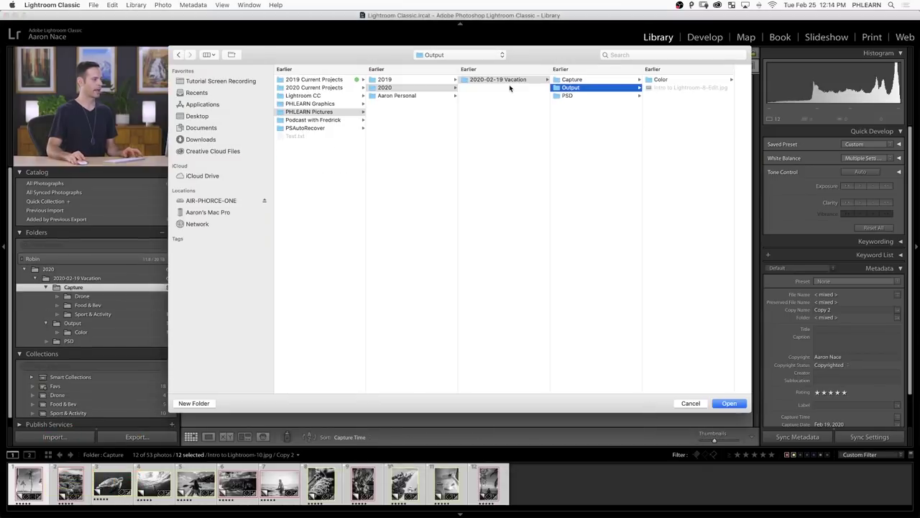
key(super+shift+n)
text(Bla)
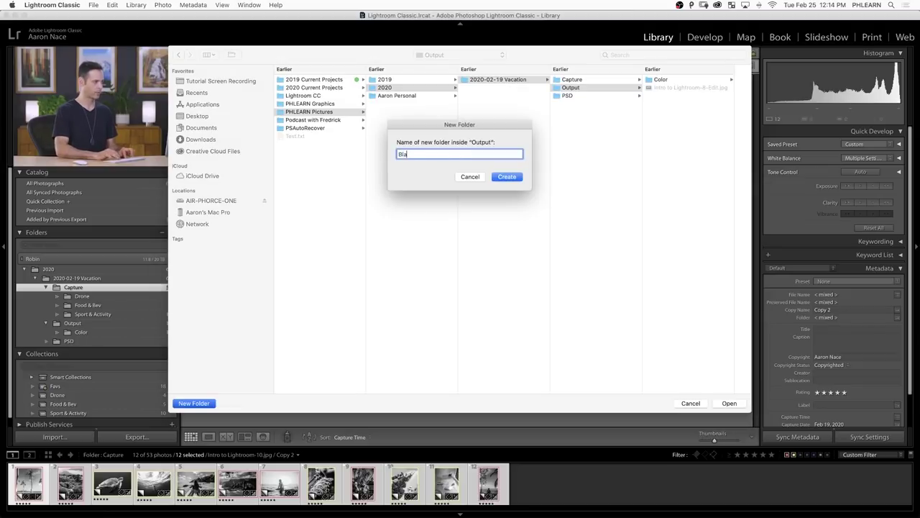
text(ck & White)
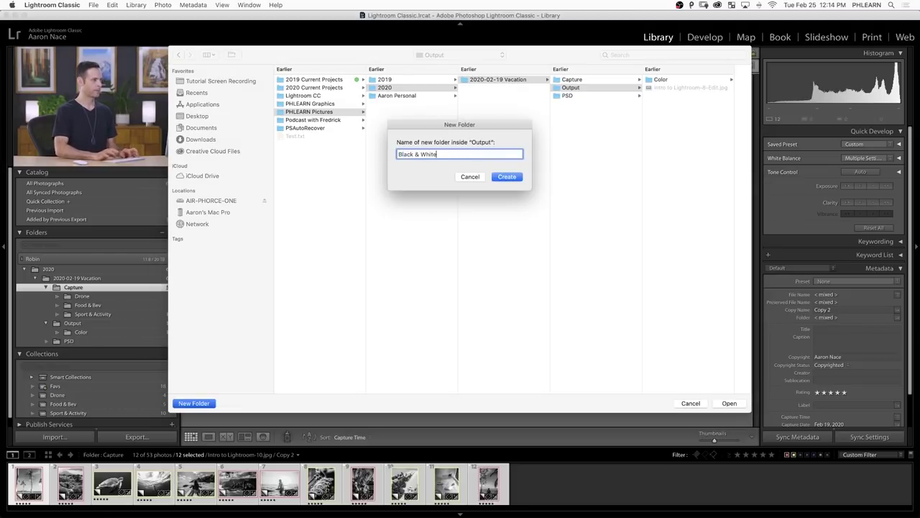
key(Return)
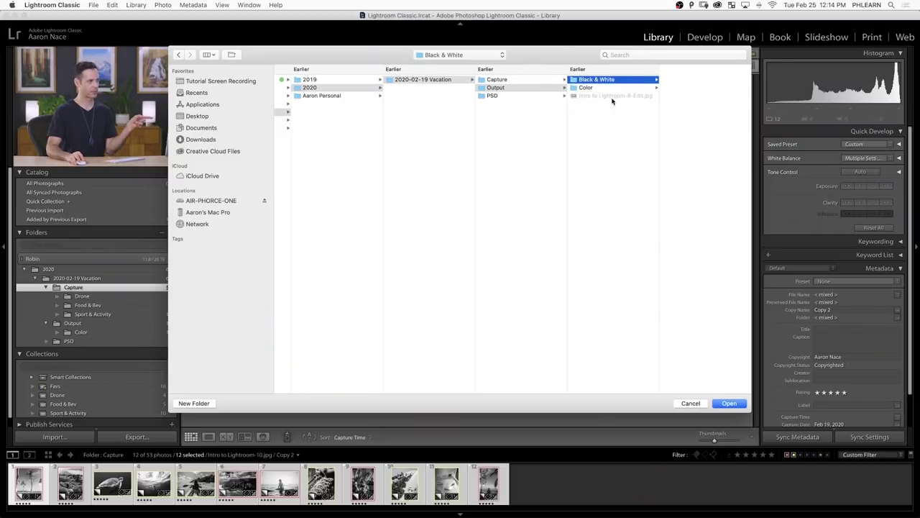
click(730, 403)
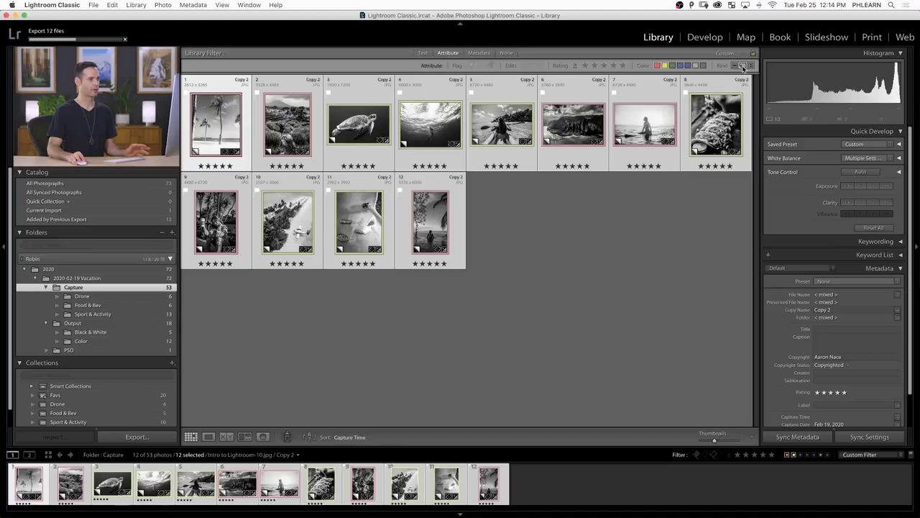
Remove the virtual-copy, red-label and yellow-label filters from the Capture folder's grid.
click(743, 66)
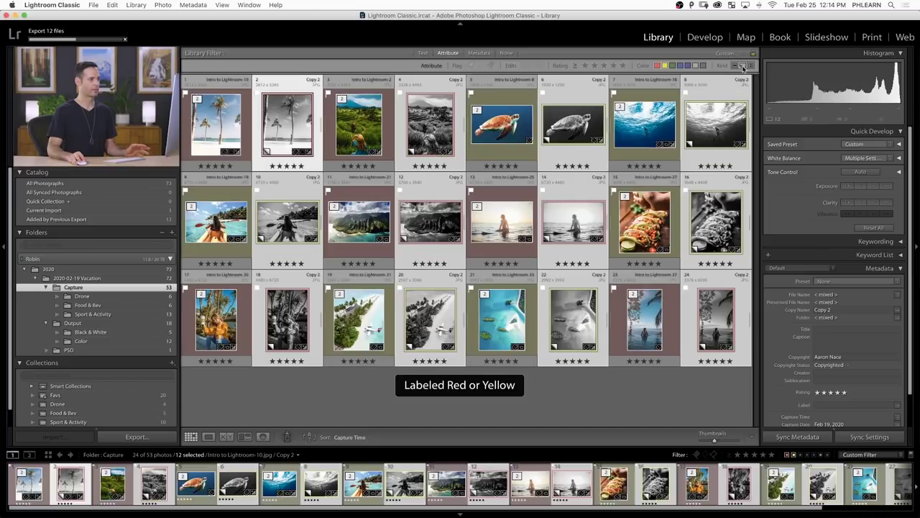
click(658, 65)
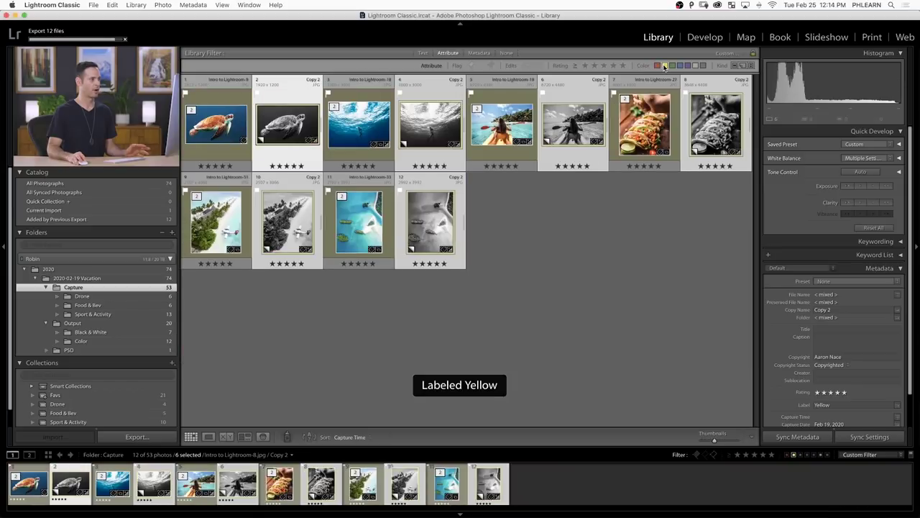
click(665, 66)
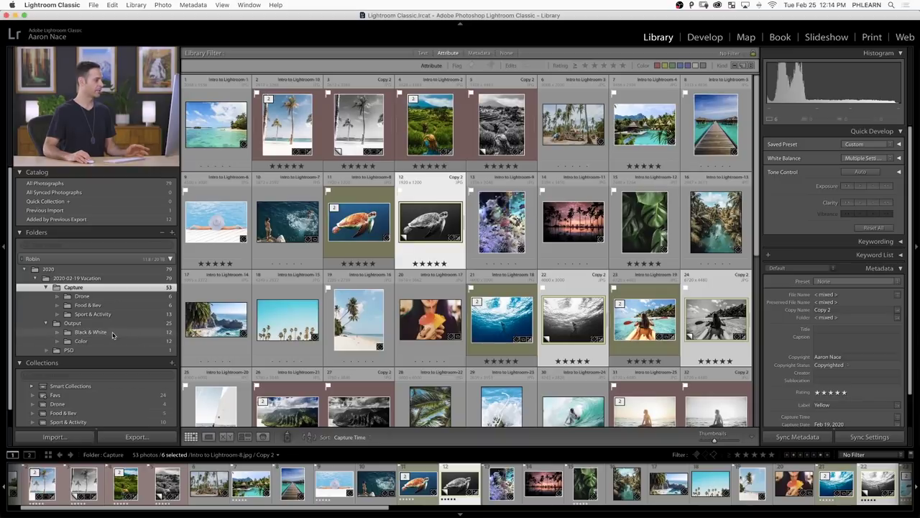
Review the exported photos in the Black & White and Color folders under Output.
click(115, 332)
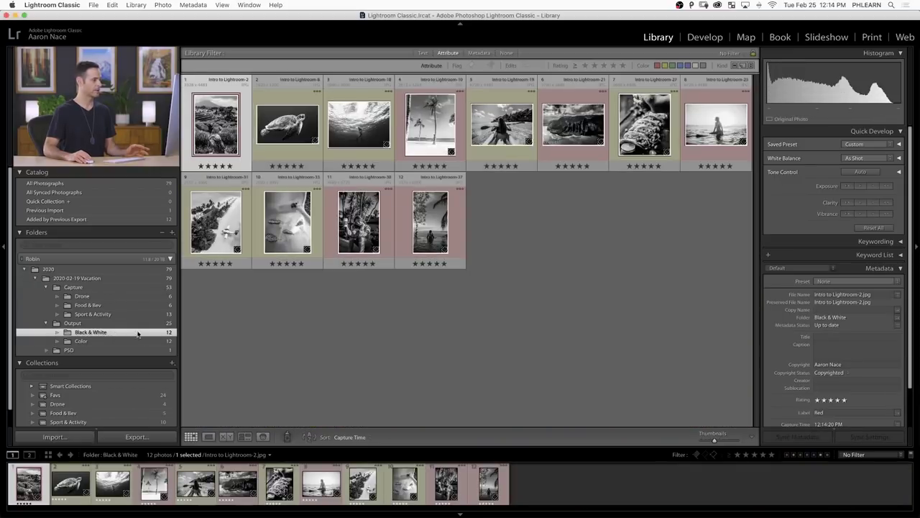
click(100, 342)
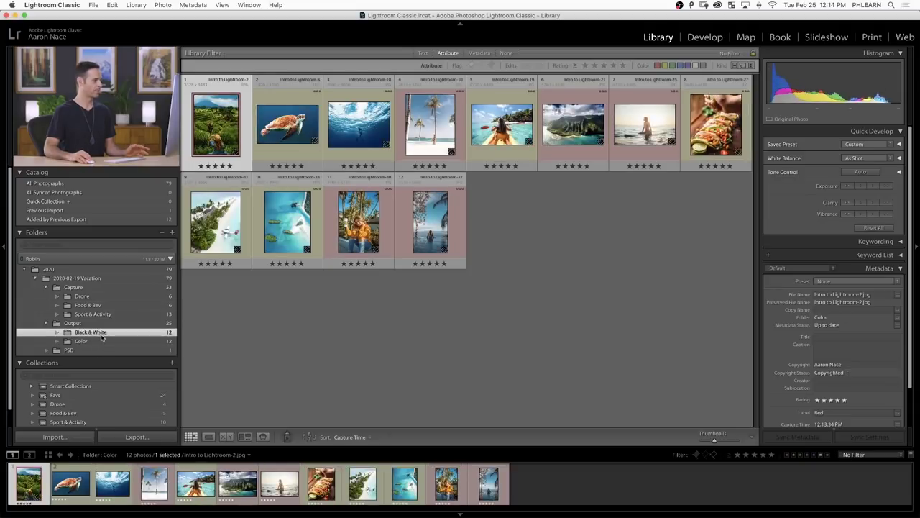
click(100, 341)
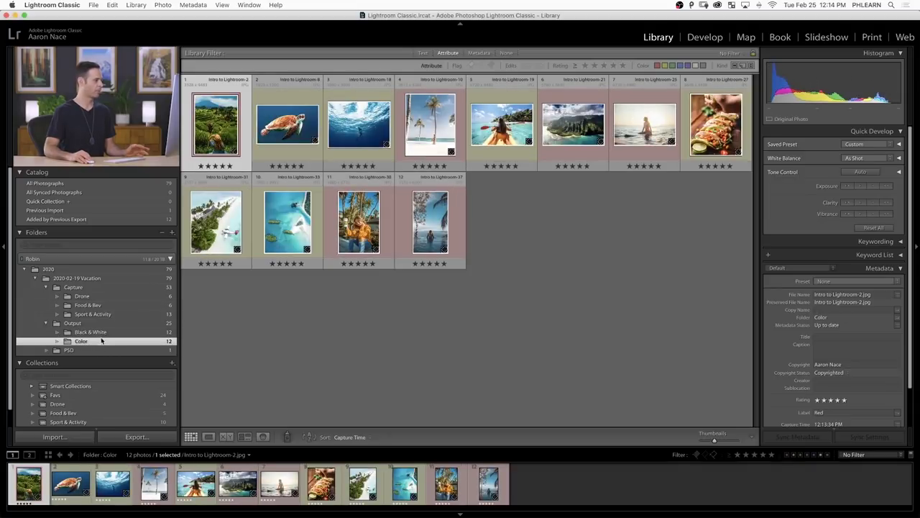
click(91, 332)
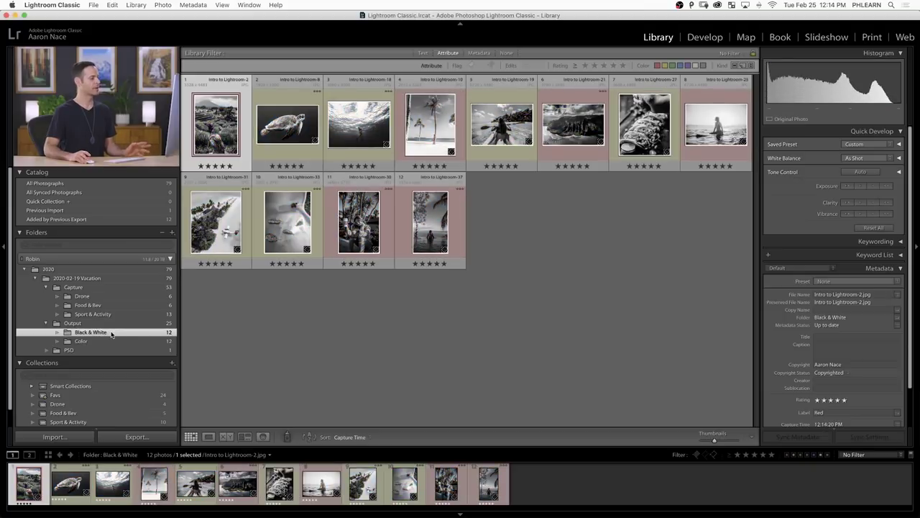
Show the Black & White folder in Finder and preview Intro to Lightroom-2.jpg there, plus Intro to Lightroom-2.jpg and Intro to Lightroom-10.jpg in Color.
right_click(111, 335)
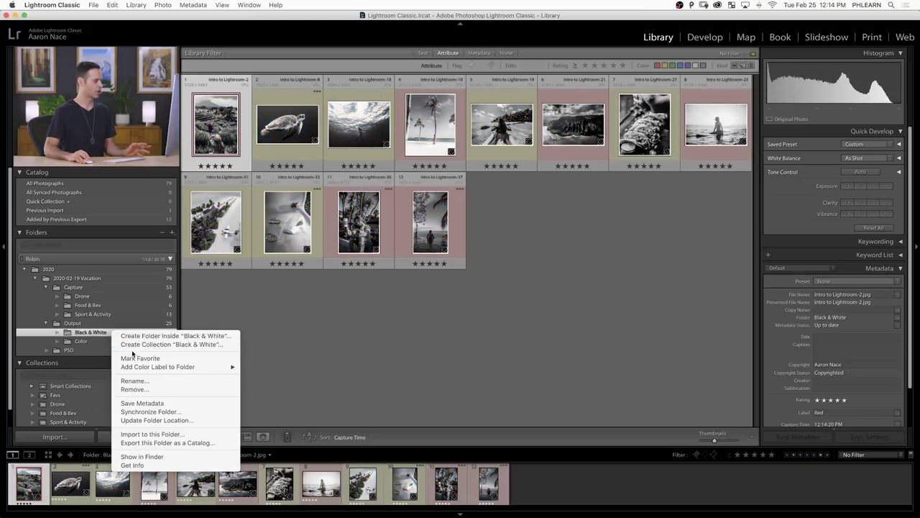
click(148, 455)
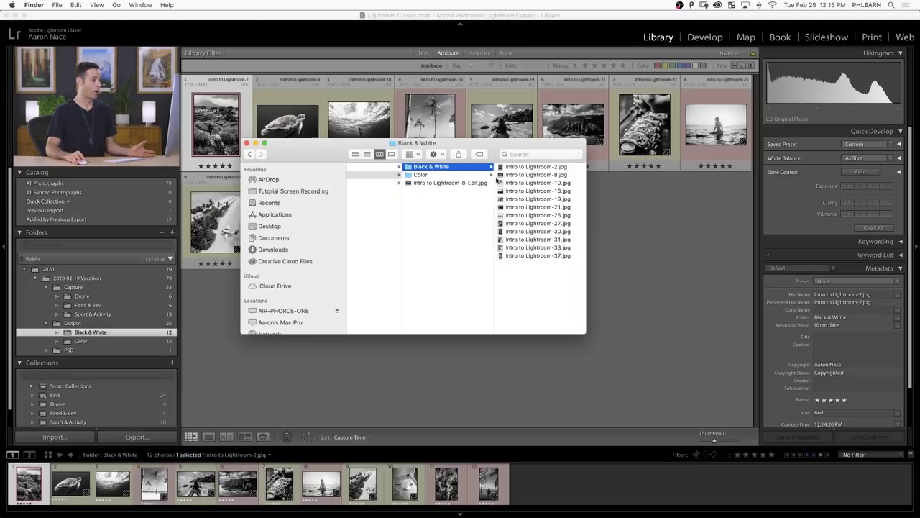
click(532, 168)
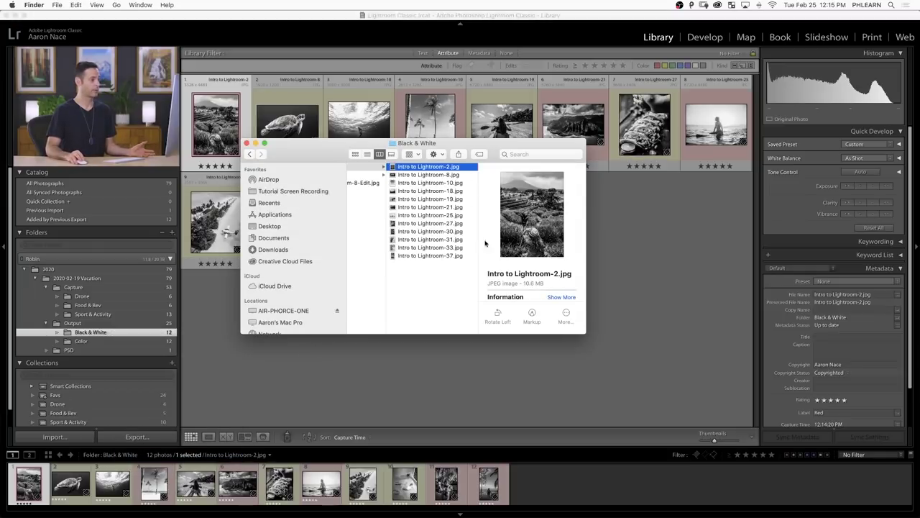
drag(588, 335, 718, 348)
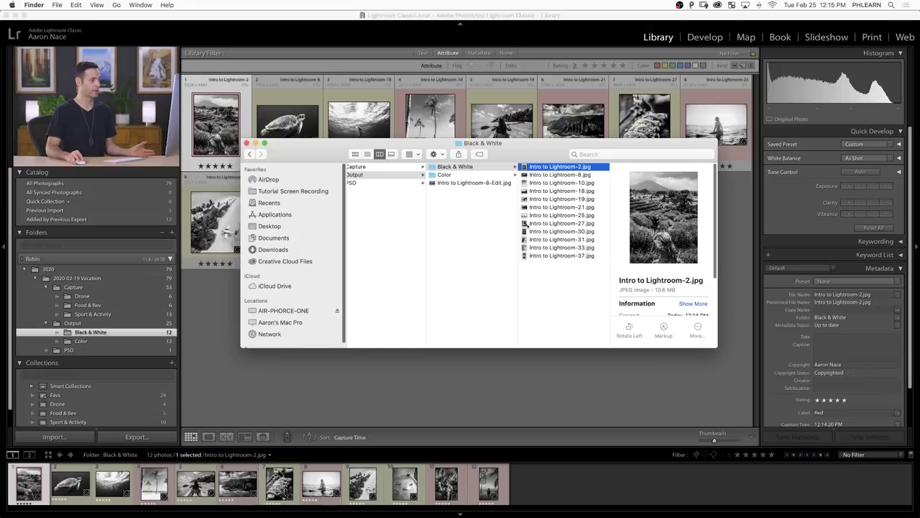
click(468, 181)
click(467, 175)
click(556, 167)
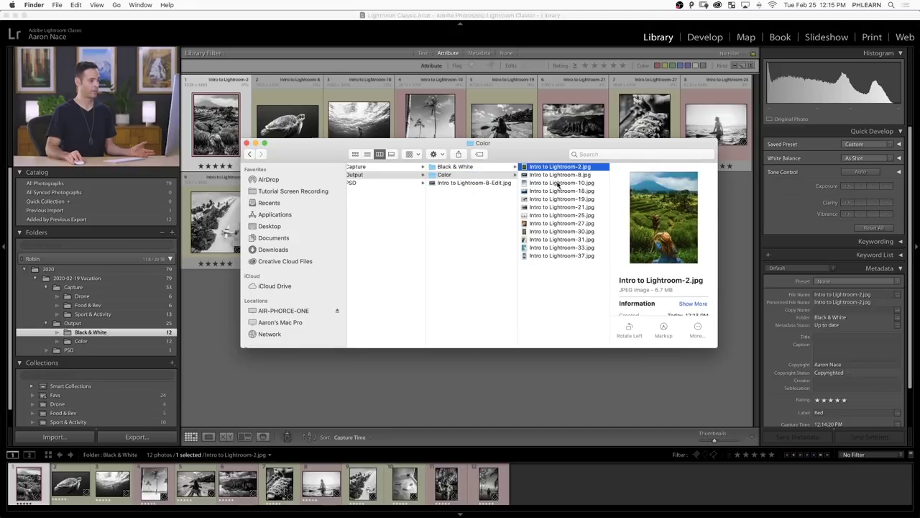
click(558, 183)
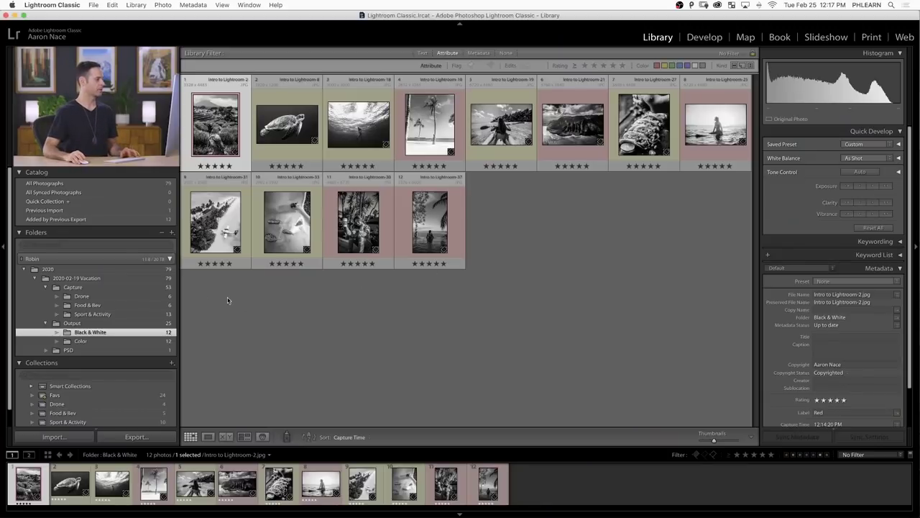
Return to Lightroom's Capture folder and compare the palm, rice-field and turtle originals with their black-and-white virtual copies.
click(119, 291)
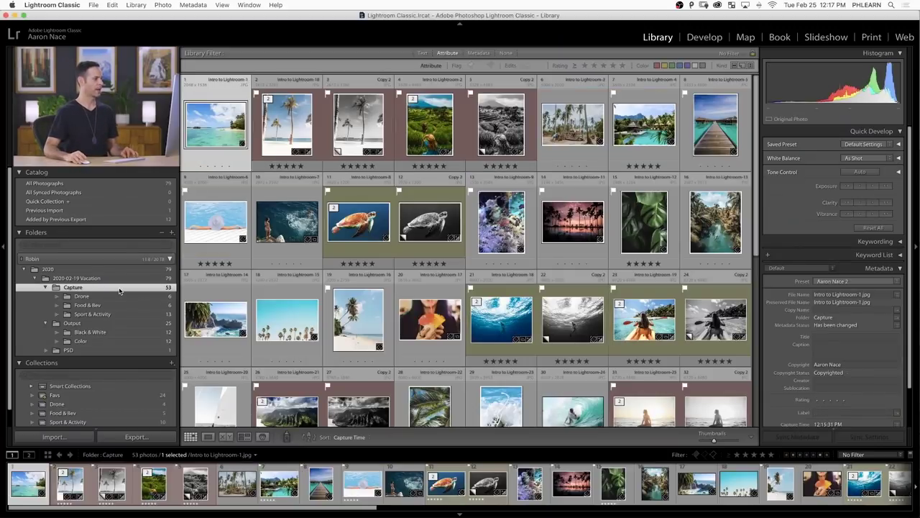
click(289, 129)
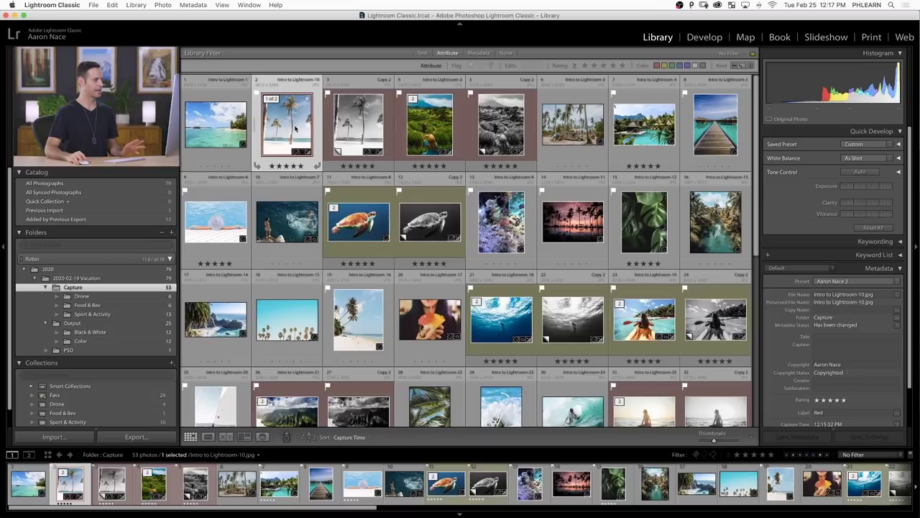
click(360, 124)
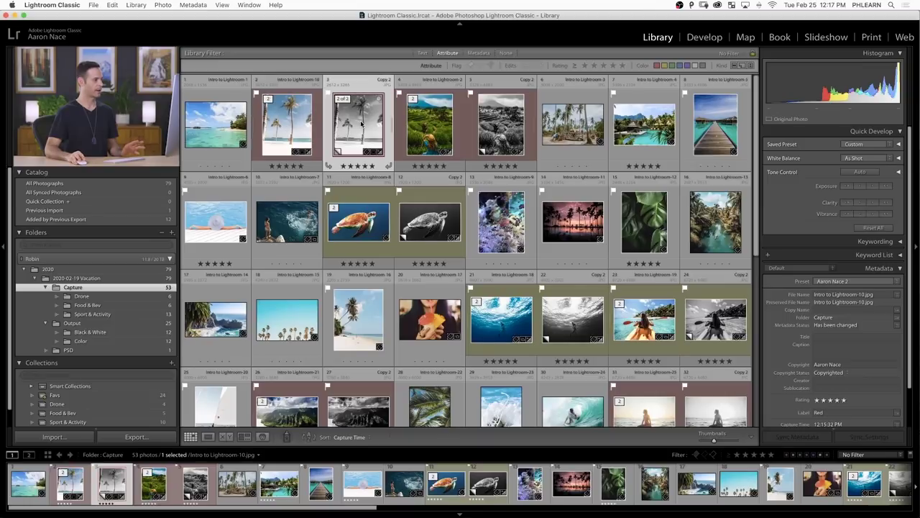
click(431, 128)
click(501, 126)
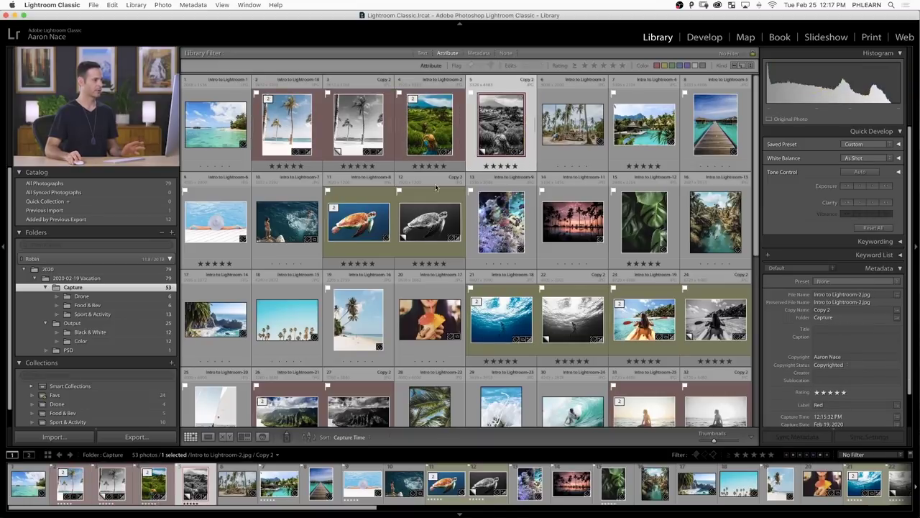
click(343, 238)
key(Right)
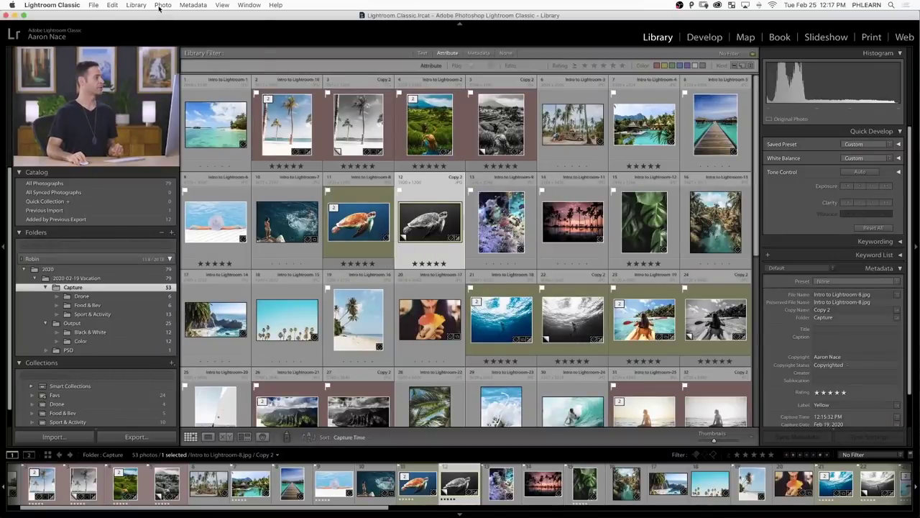
Collapse all stacks in the Capture folder so each black-and-white virtual copy is tucked behind its color original.
click(161, 6)
mouse_move(206, 117)
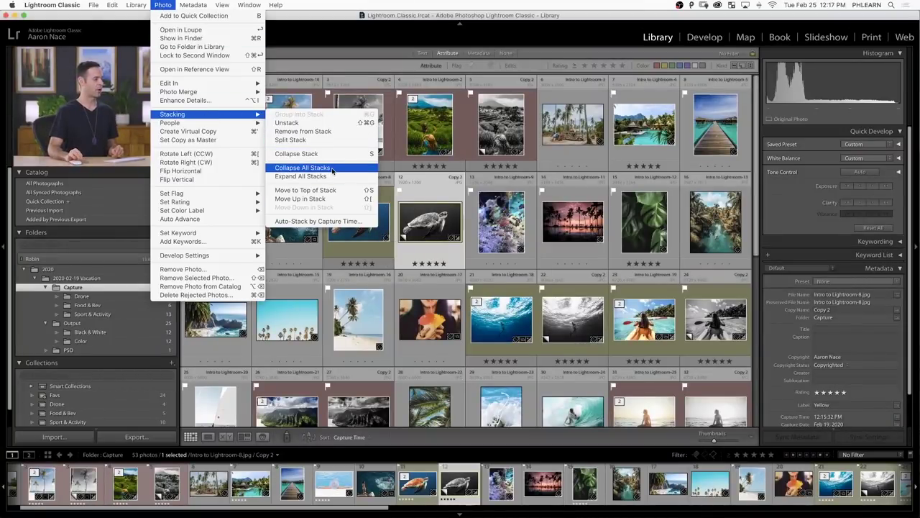
click(302, 167)
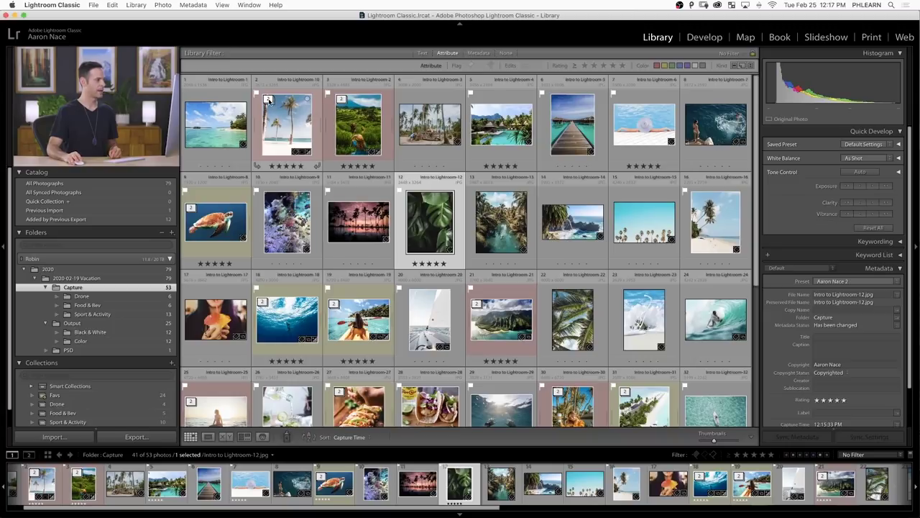
Expand and re-collapse the palm-tree stack and the rice-field stack individually to check the black-and-white copy inside each.
click(269, 100)
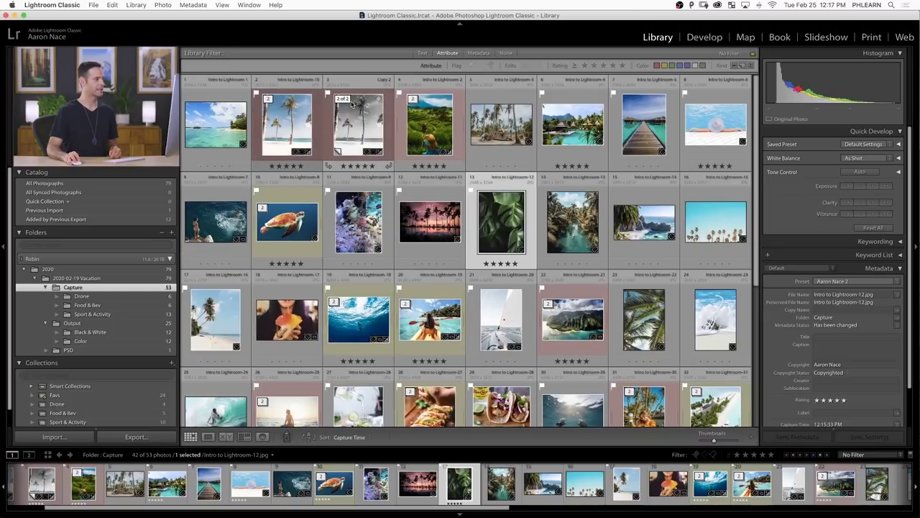
click(269, 100)
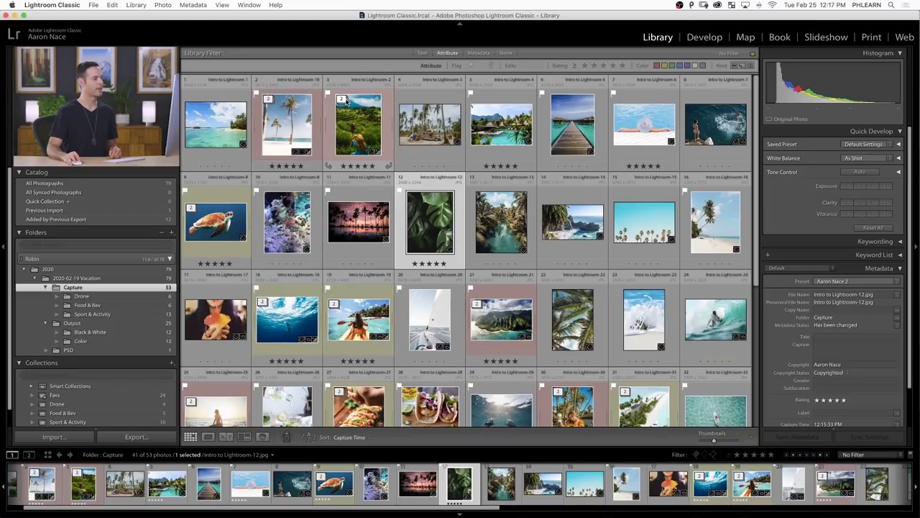
click(342, 100)
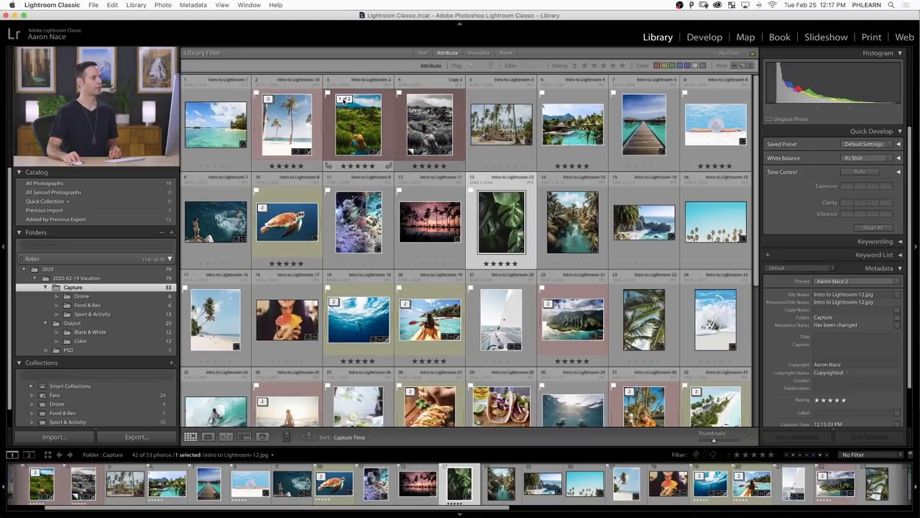
click(342, 100)
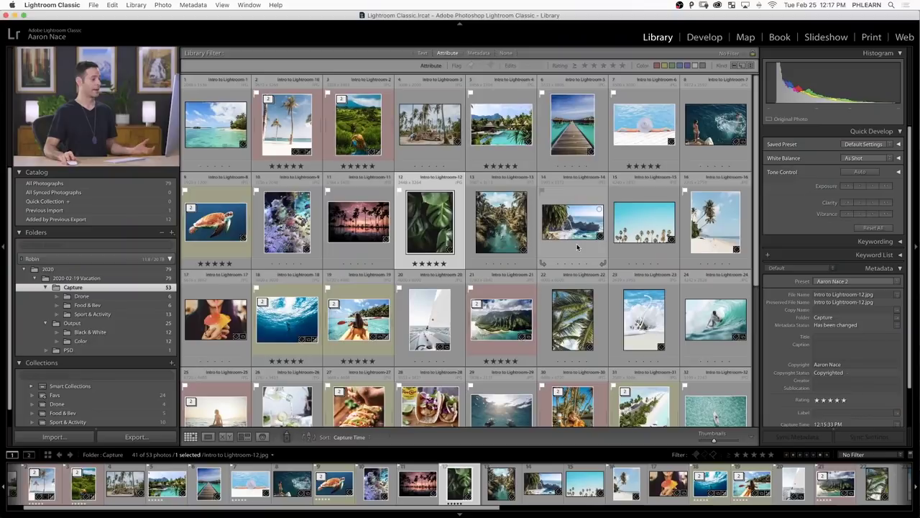
Clear the photo selection in the Capture folder and expand all of its stacks.
scroll(577, 247, down, 5)
scroll(577, 247, up, 4)
scroll(575, 242, down, 4)
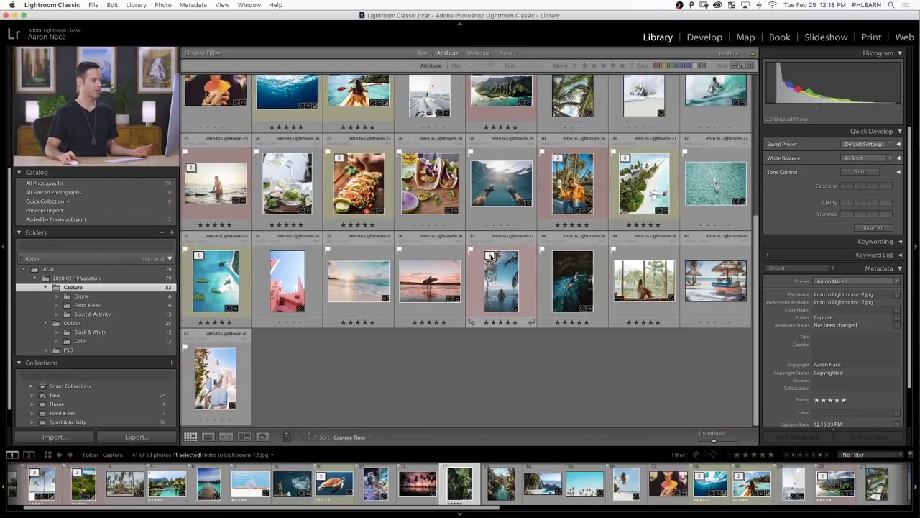
key(super+apostrophe)
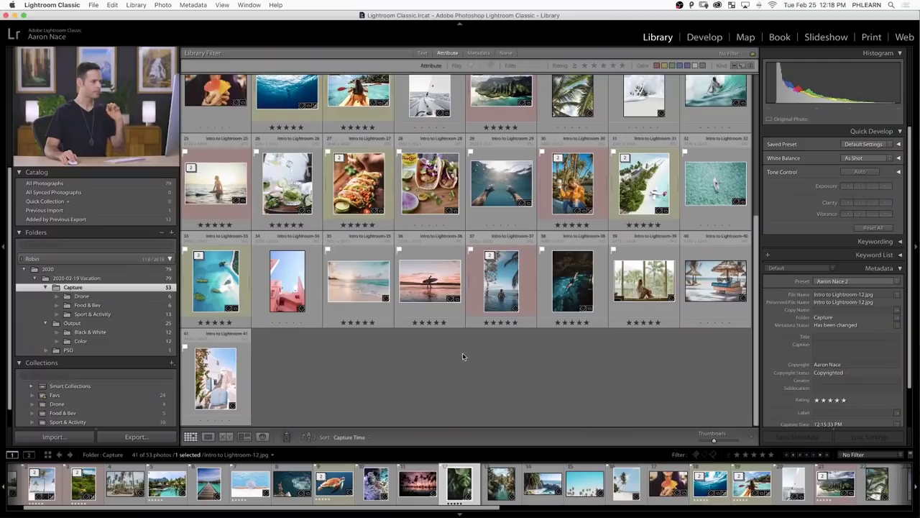
click(462, 353)
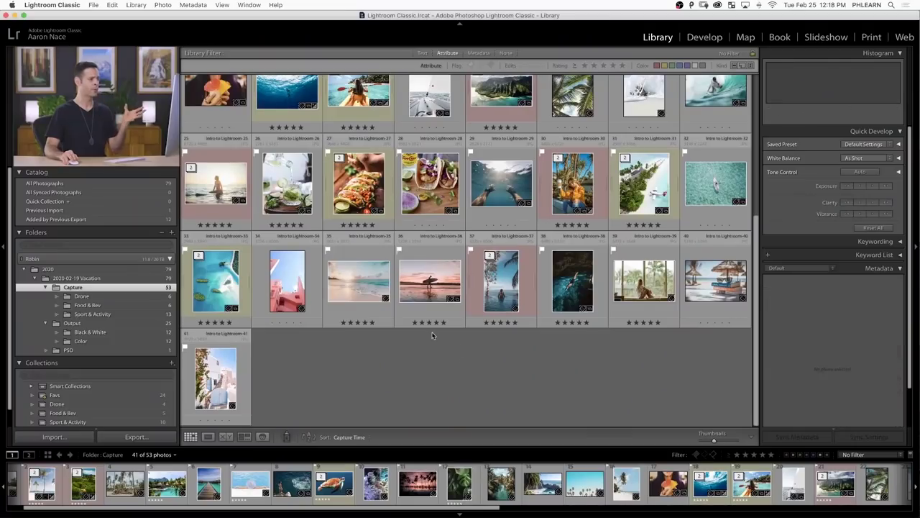
click(162, 5)
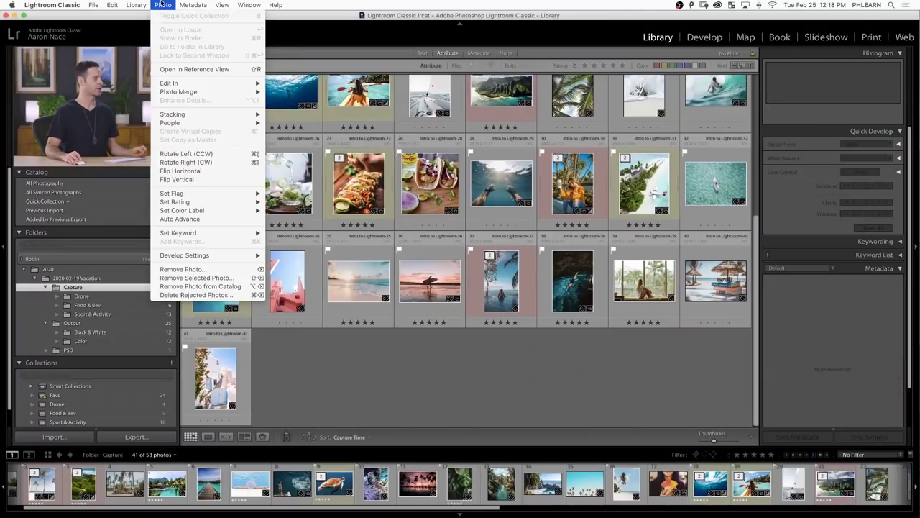
mouse_move(207, 114)
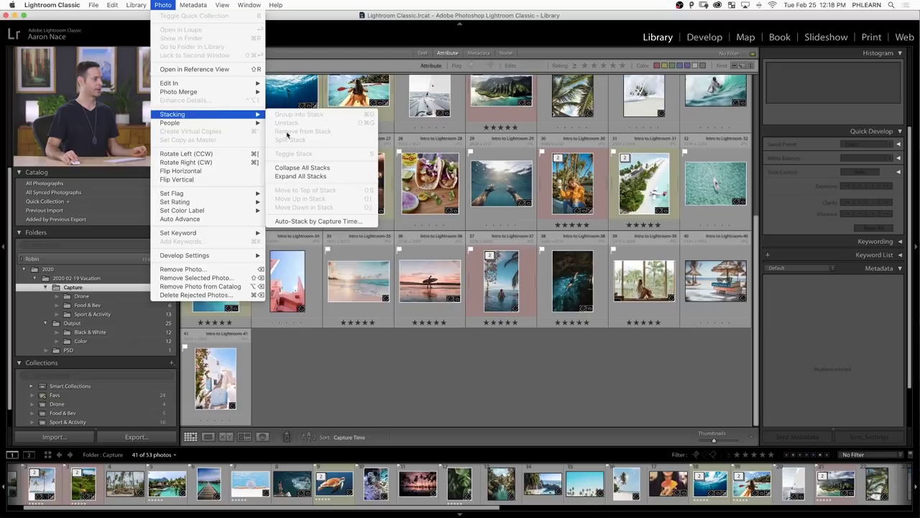
click(325, 176)
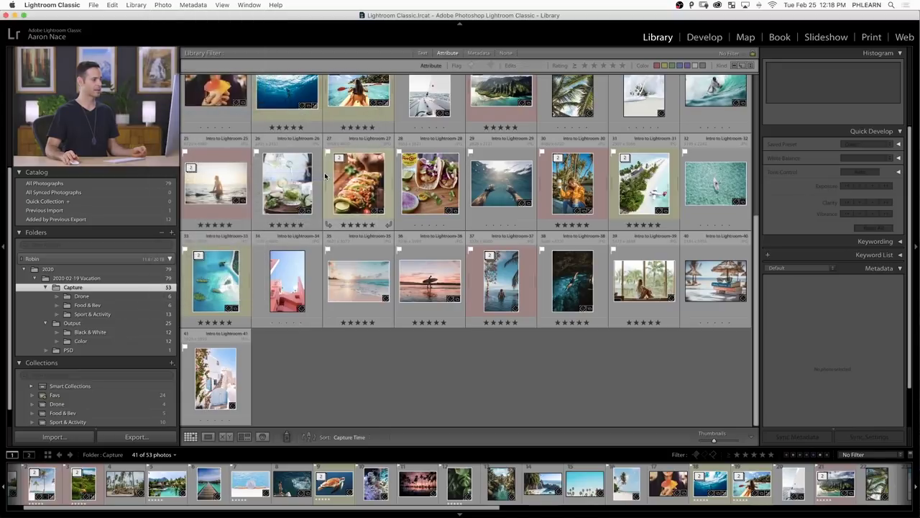
Synchronize Treatment & Profile, Basic Tone, Texture, Clarity, Black & White Mix and Grain from the black-and-white palm photo to the other selected photos.
click(367, 184)
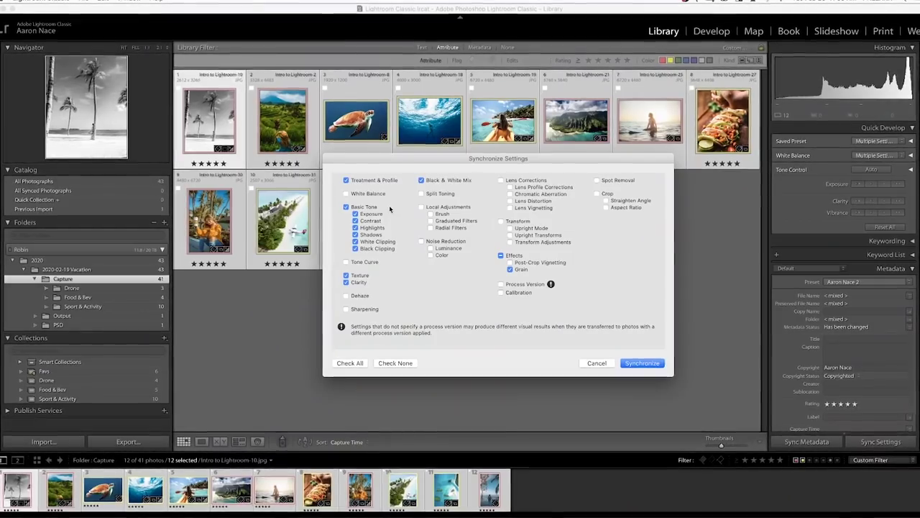
click(645, 363)
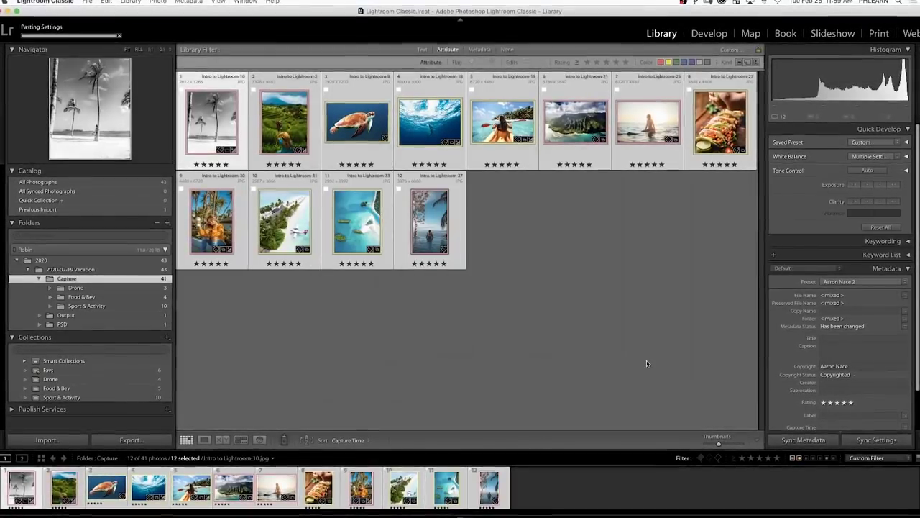